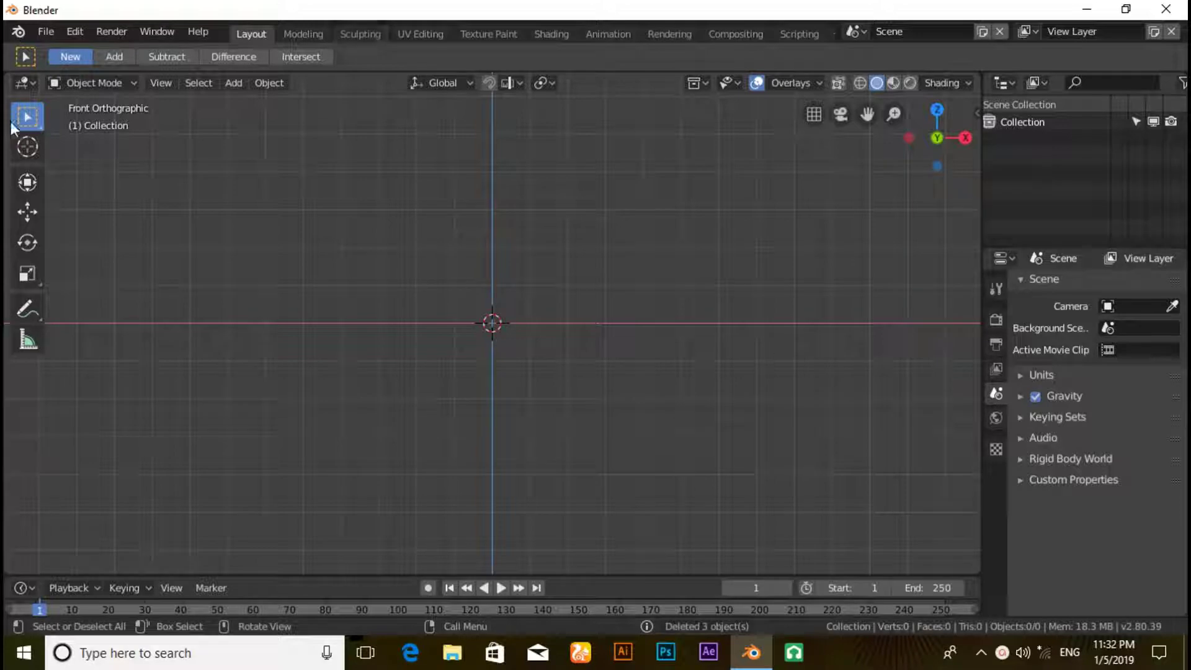
Show the viewport sidebar and start the Shortcut VUr key display
click(175, 86)
click(194, 118)
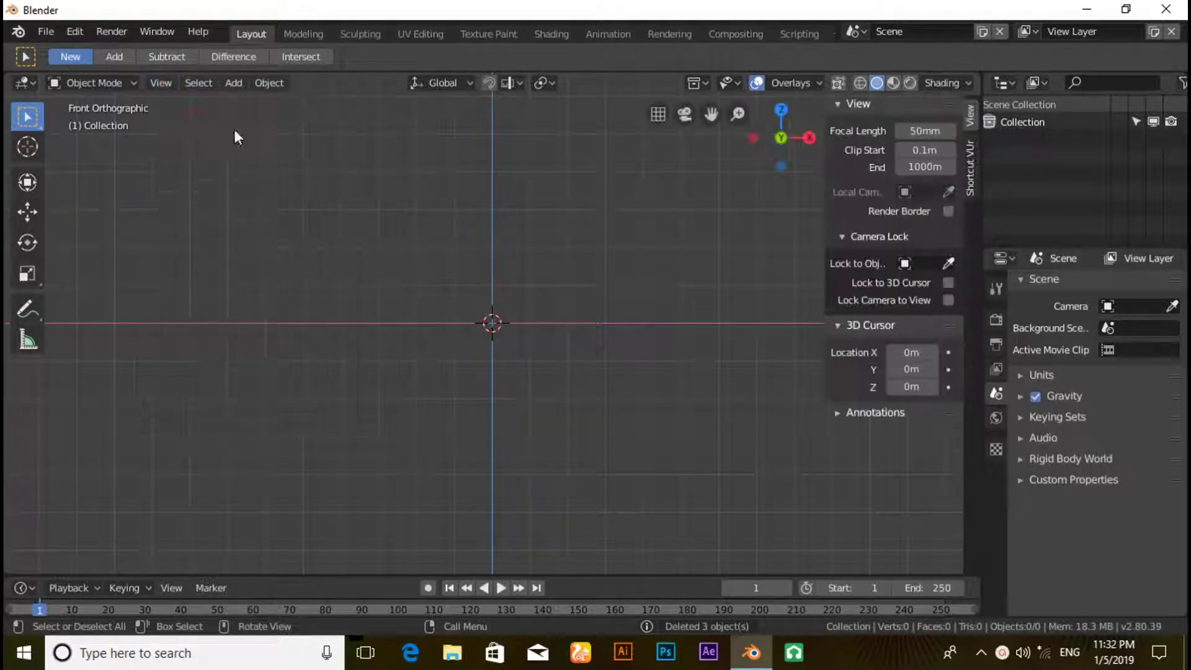
click(975, 176)
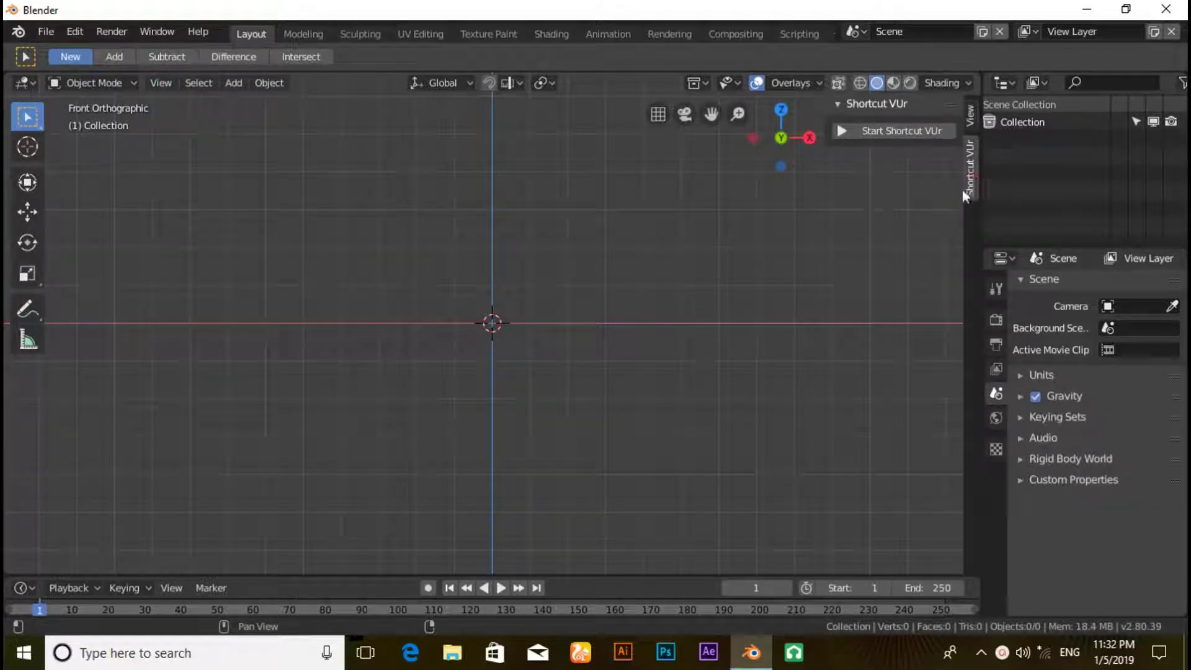
click(915, 131)
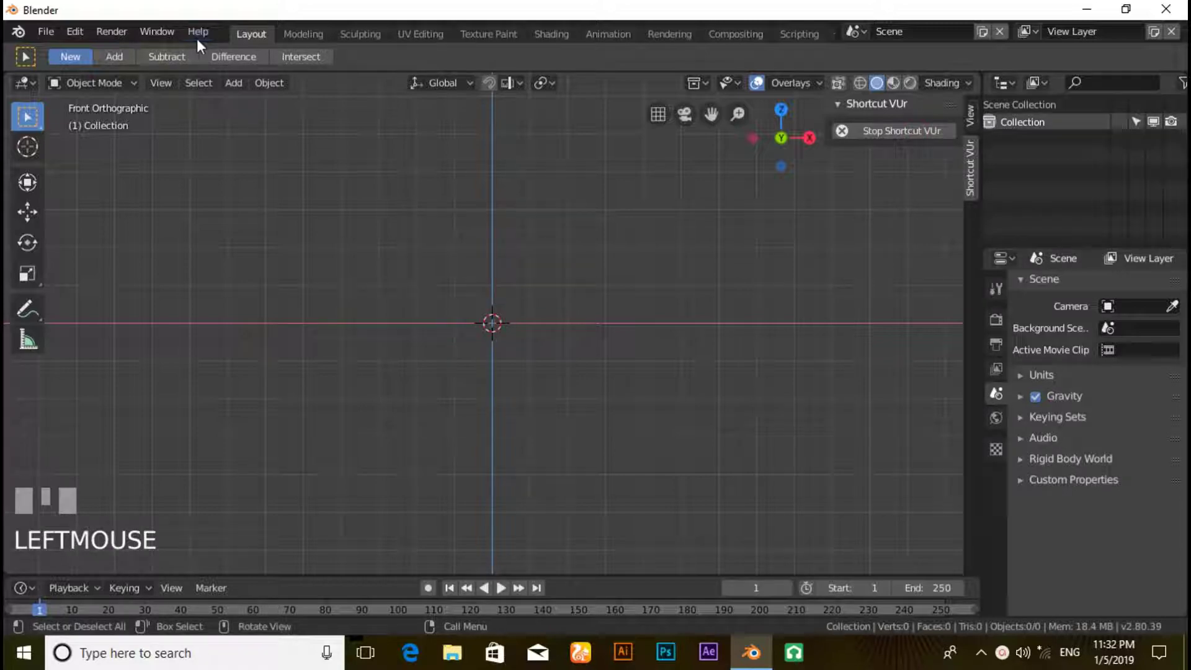
Add a cube mesh to the empty scene at the 3D cursor
click(231, 84)
mouse_move(261, 100)
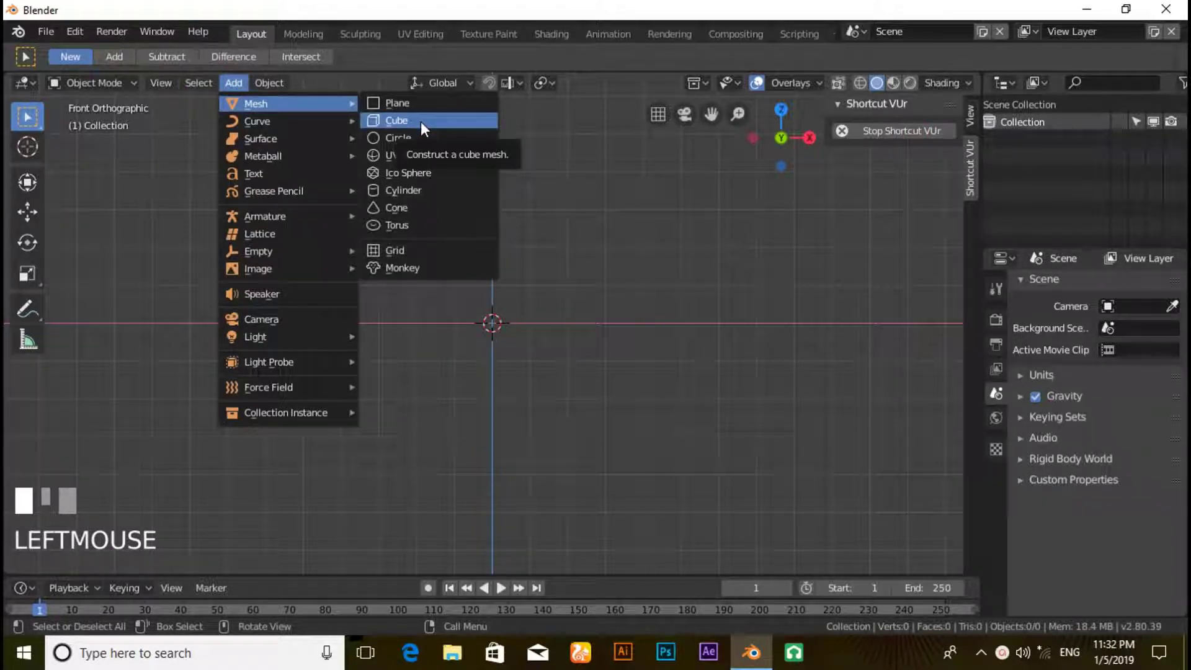
click(421, 121)
Show the cube's transform properties in the sidebar and set its Y scale to 4
click(163, 82)
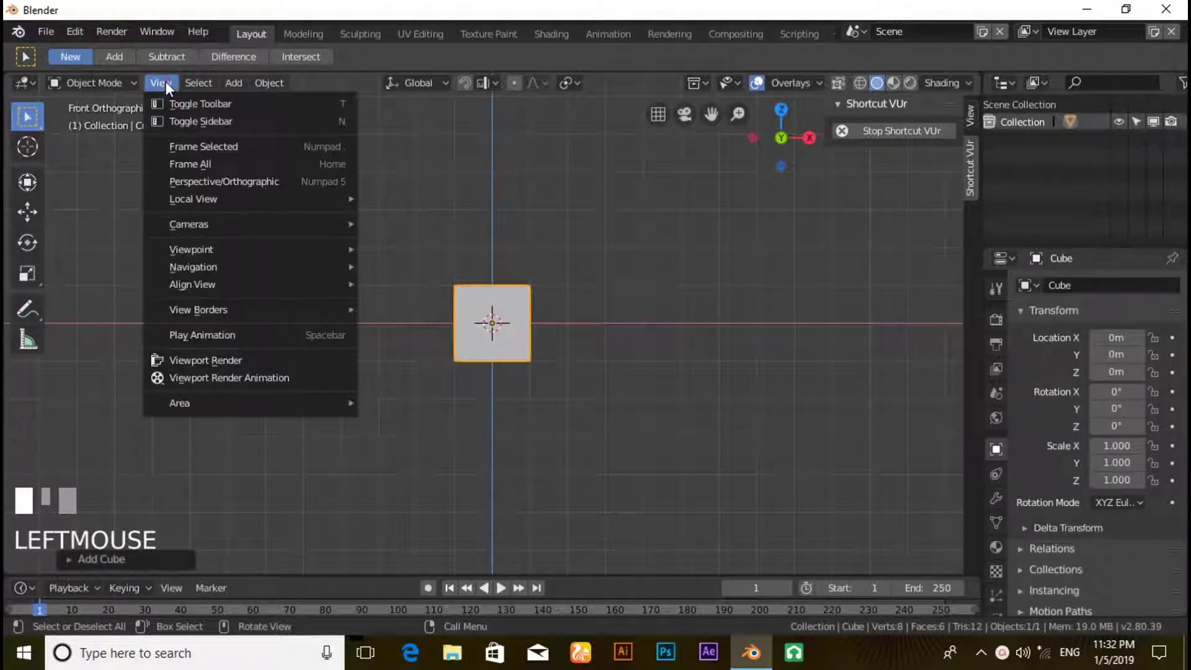
click(203, 115)
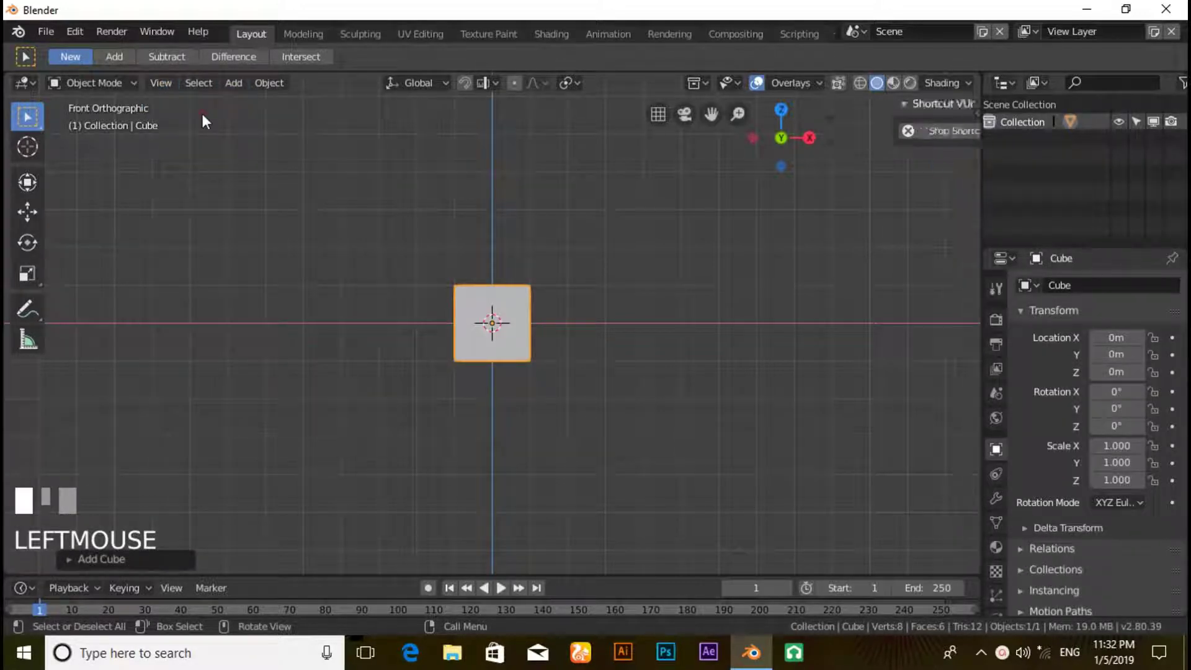
click(166, 84)
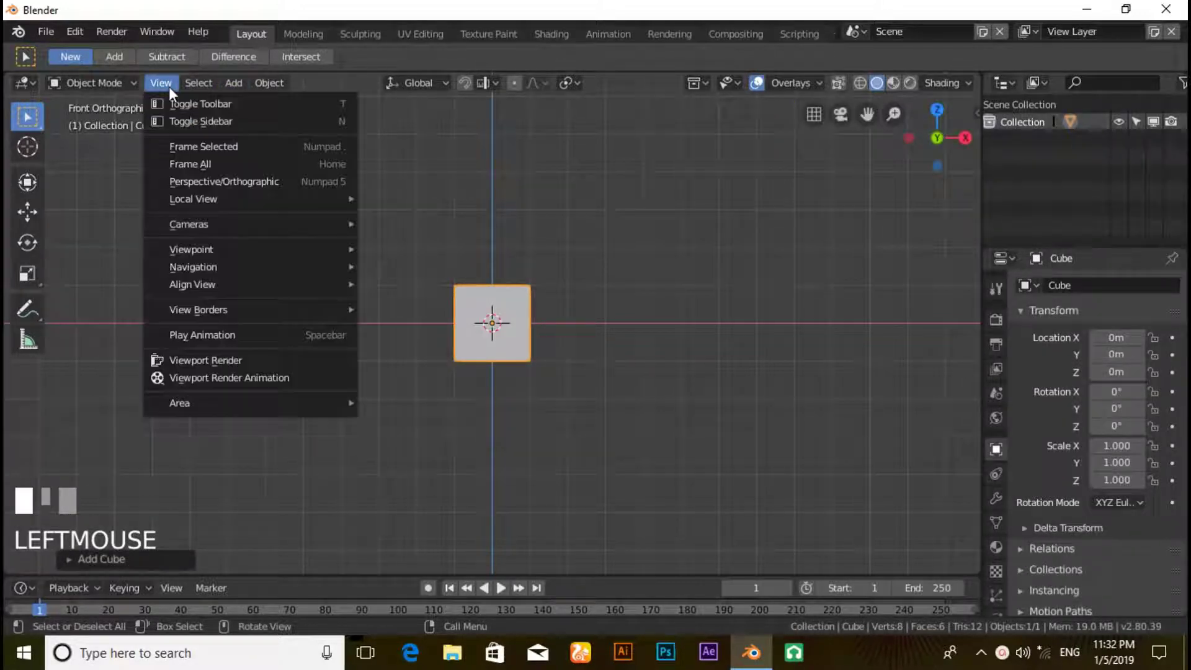
click(189, 120)
click(969, 116)
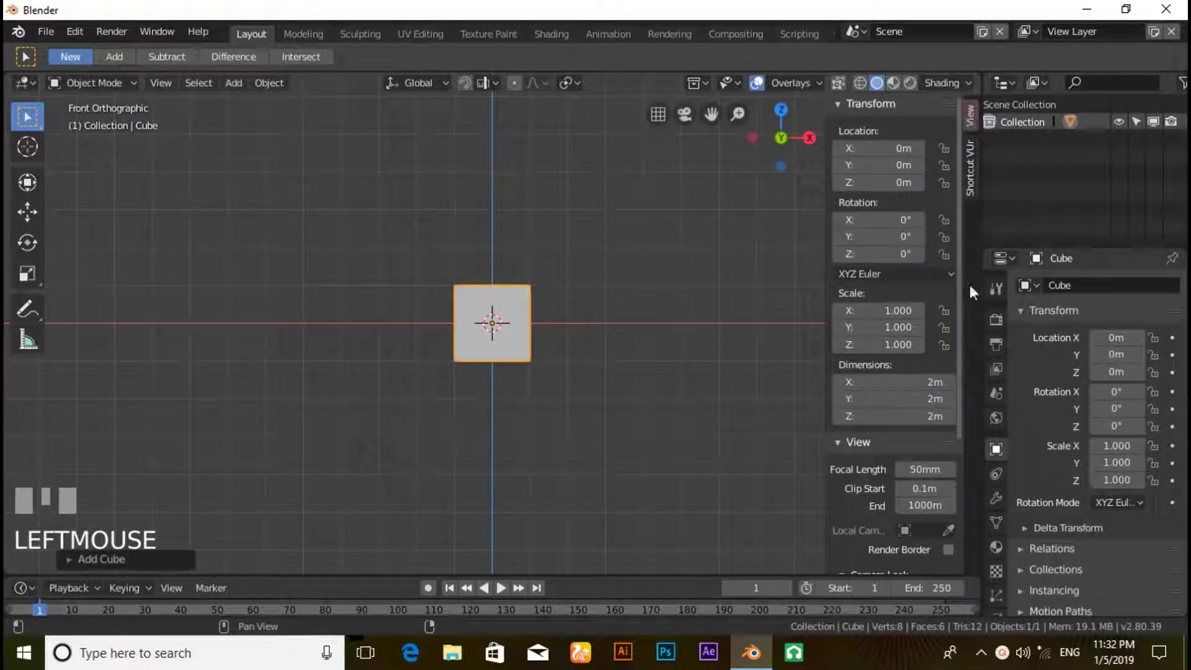
click(890, 330)
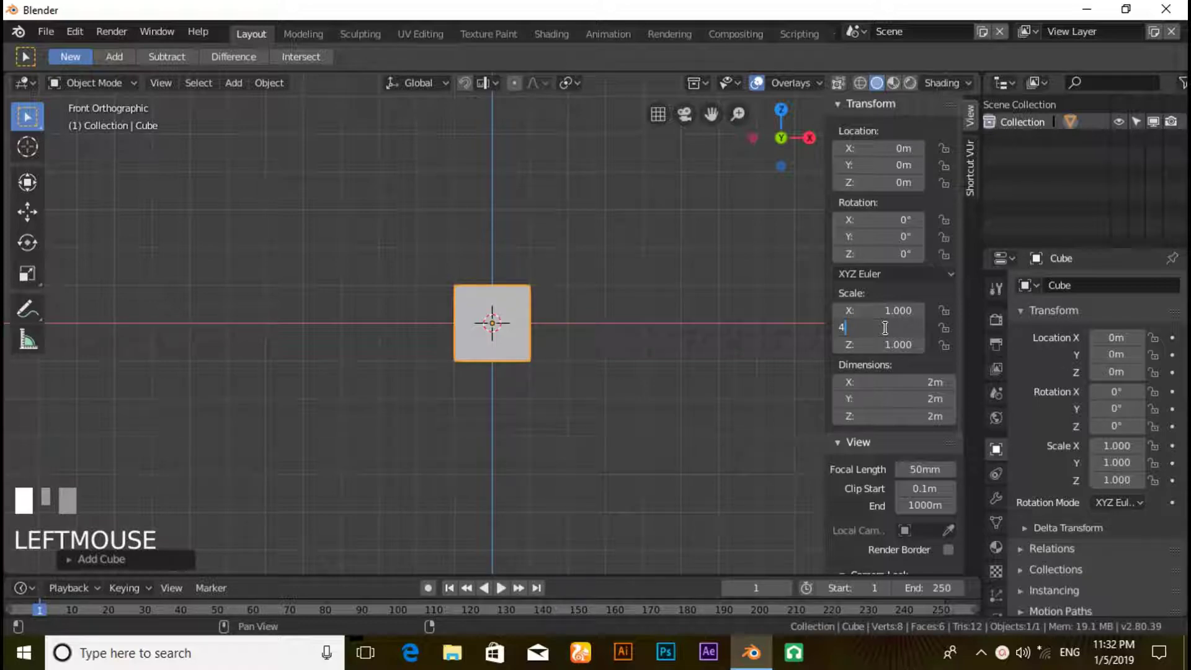
key(KP_Enter)
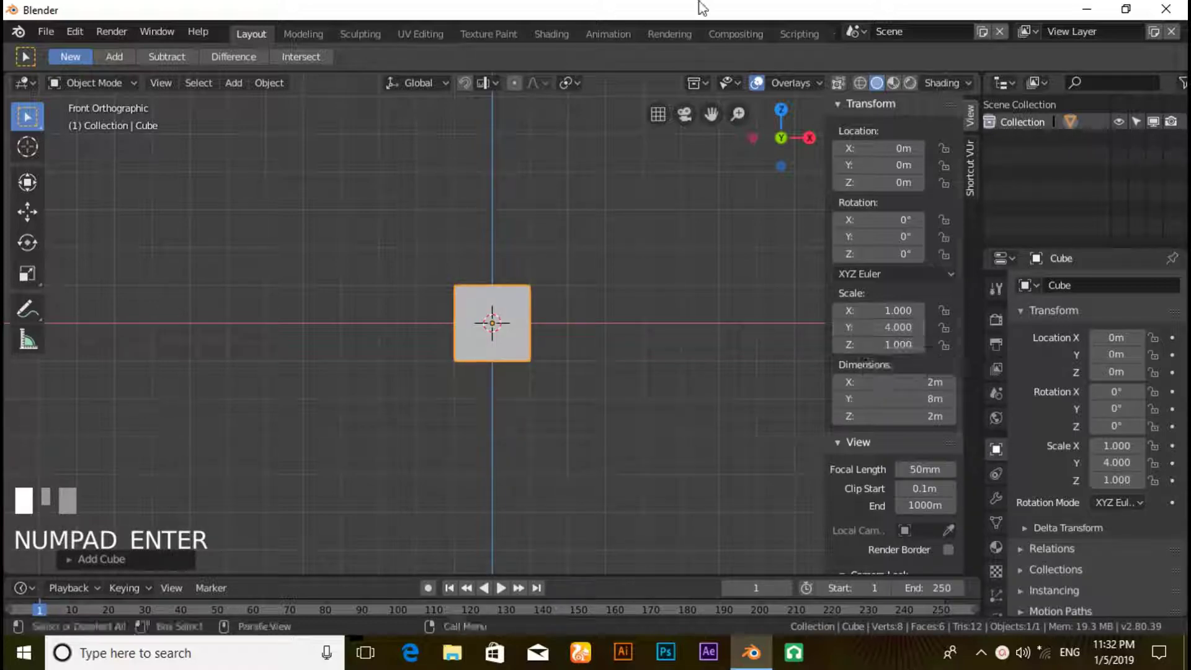
Add an Array modifier to the stretched cube
middle_drag(451, 552, 568, 494)
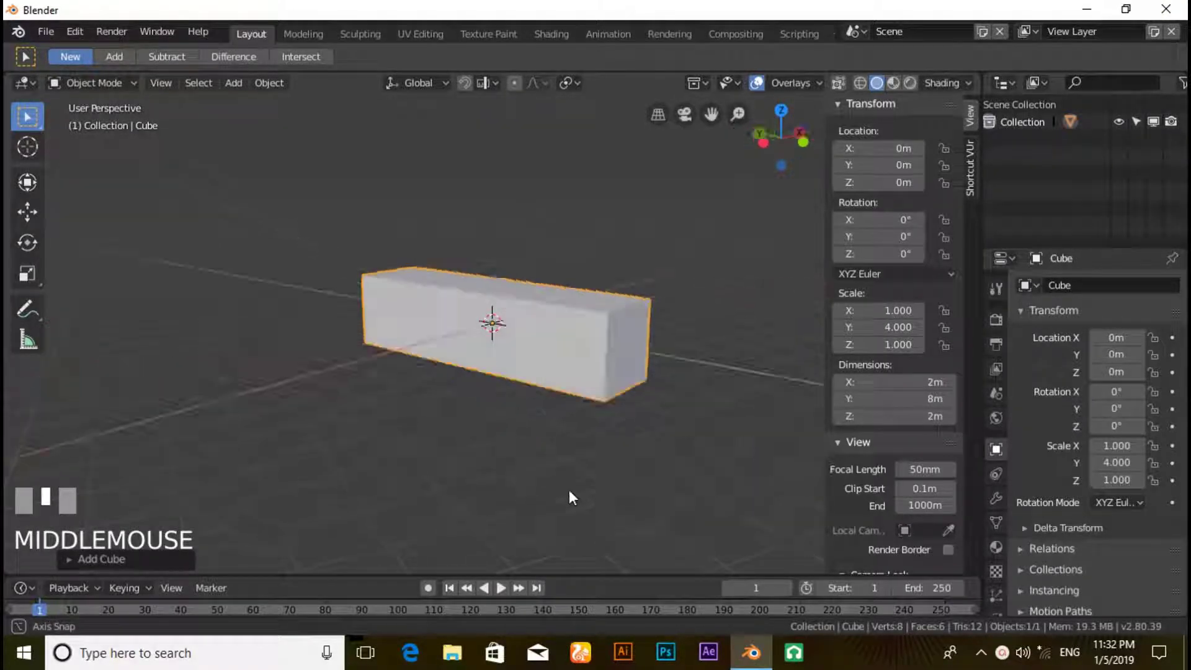
middle_drag(571, 412, 620, 474)
click(990, 497)
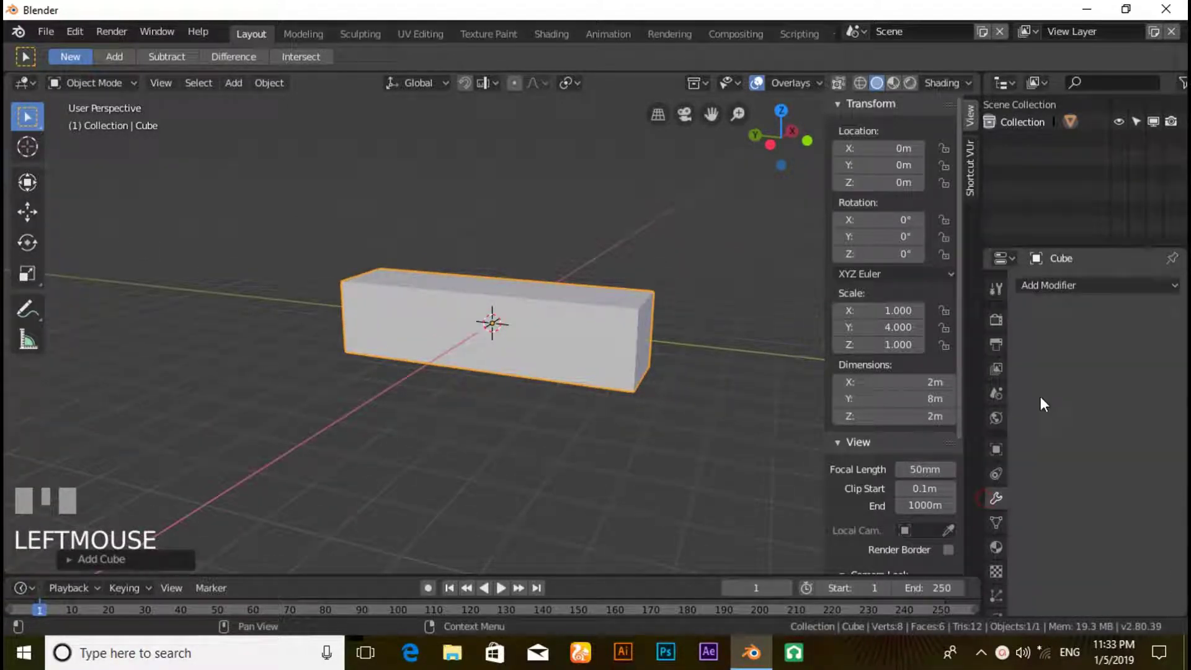
click(1055, 285)
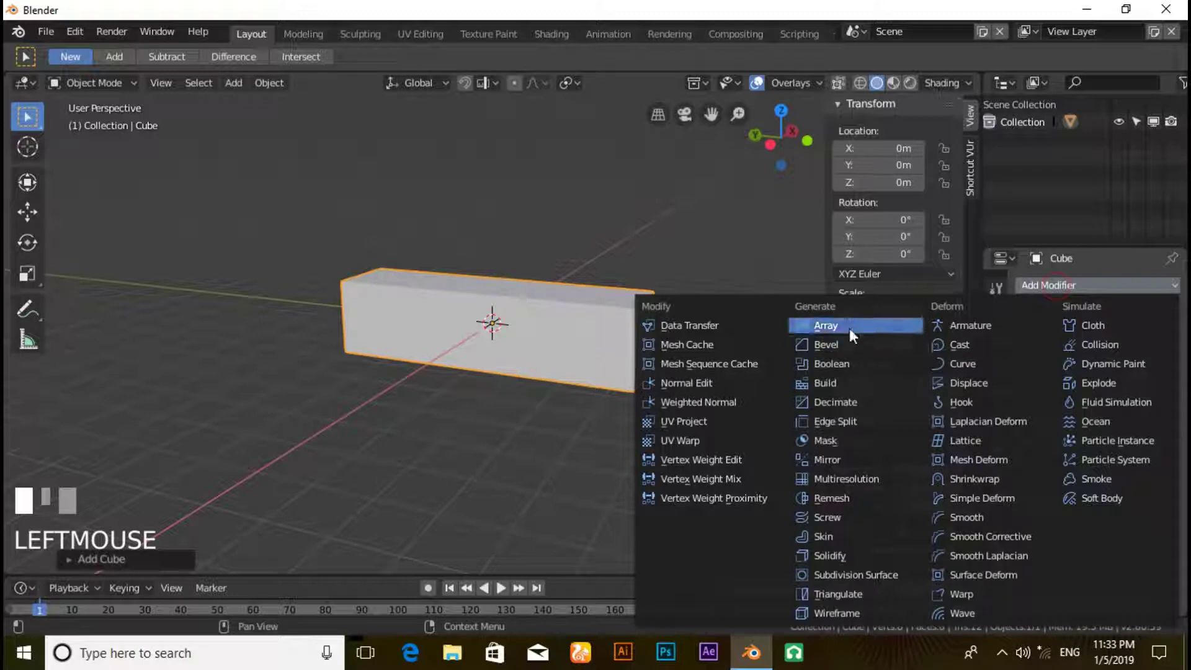
click(831, 325)
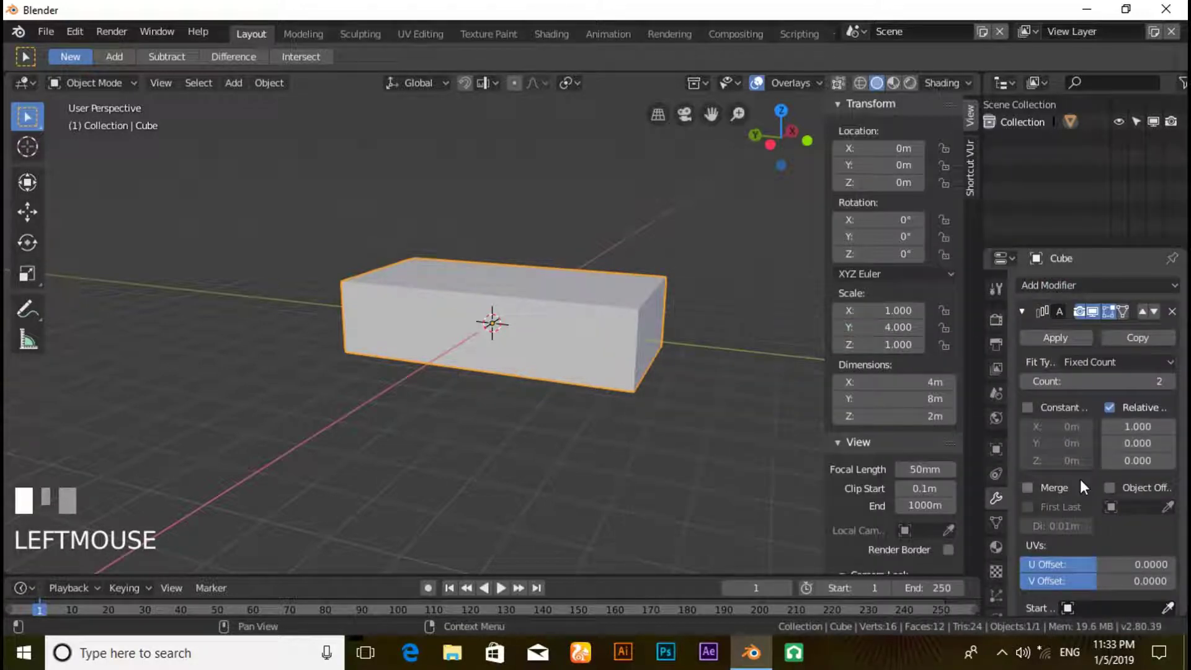
Enable the array's constant offset with X at 0.02 m and set the fixed count to 20
click(1045, 410)
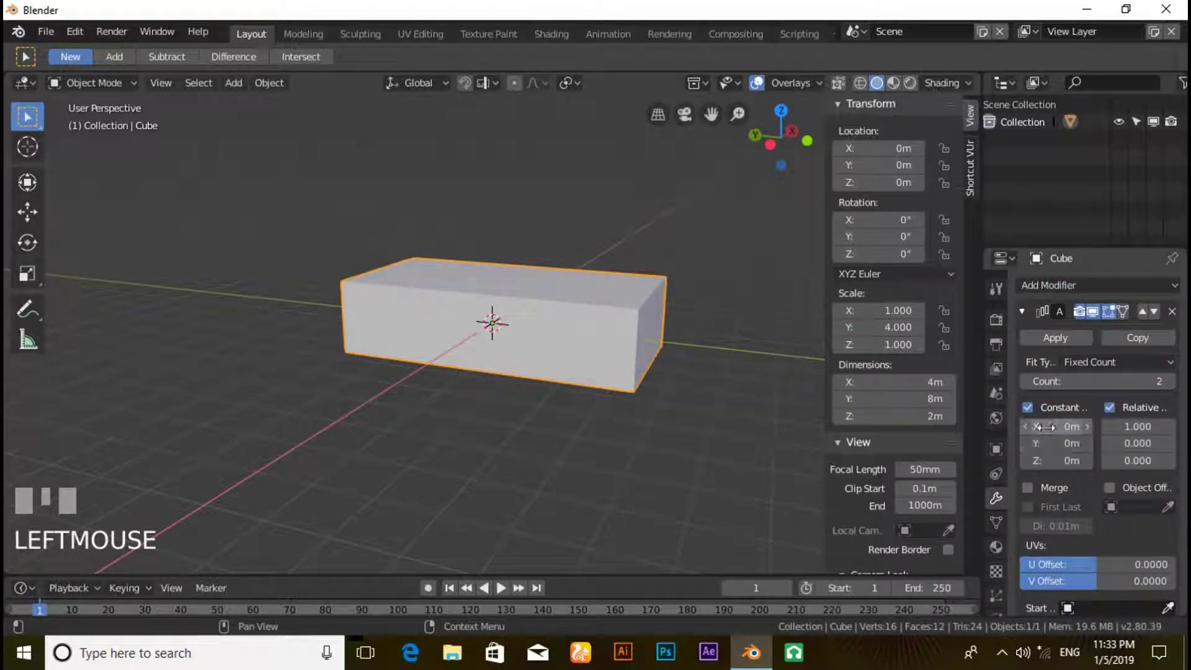
drag(1045, 427, 1076, 423)
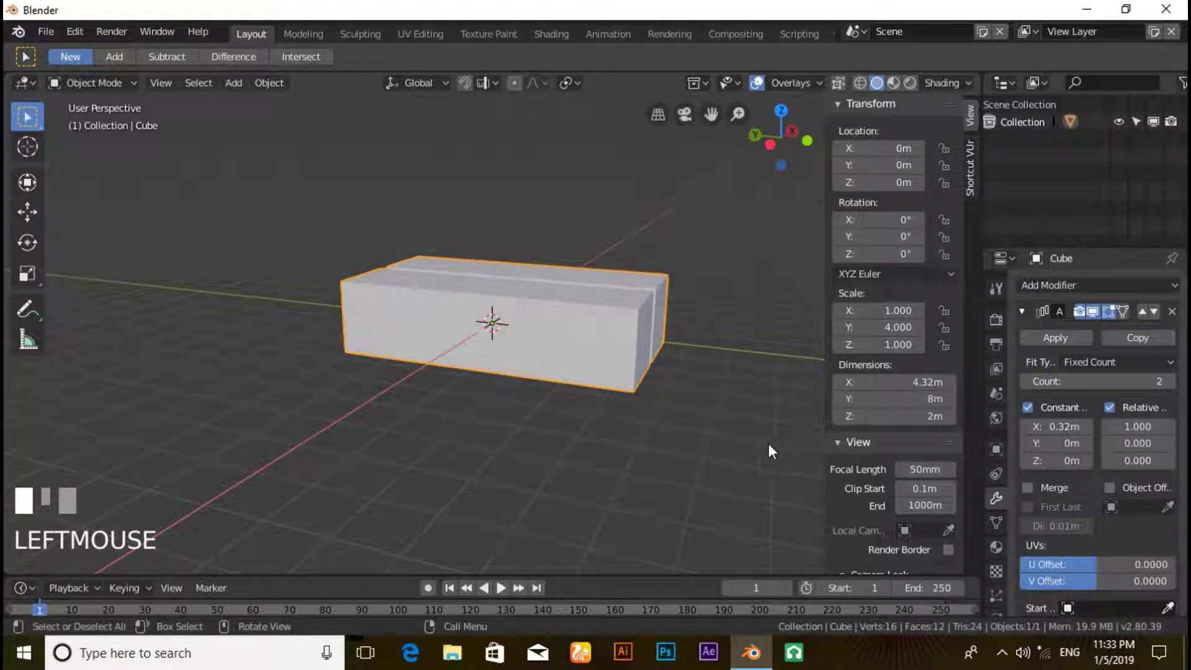
middle_drag(767, 442, 641, 456)
scroll(641, 456, down, 2)
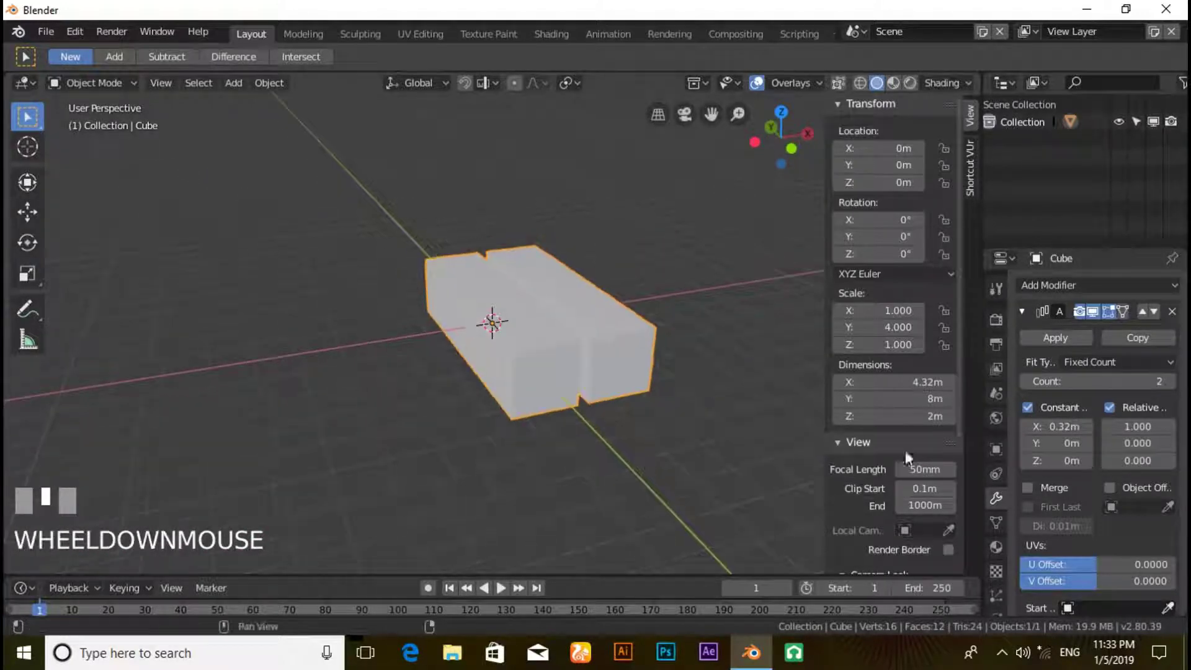
drag(1063, 427, 1046, 428)
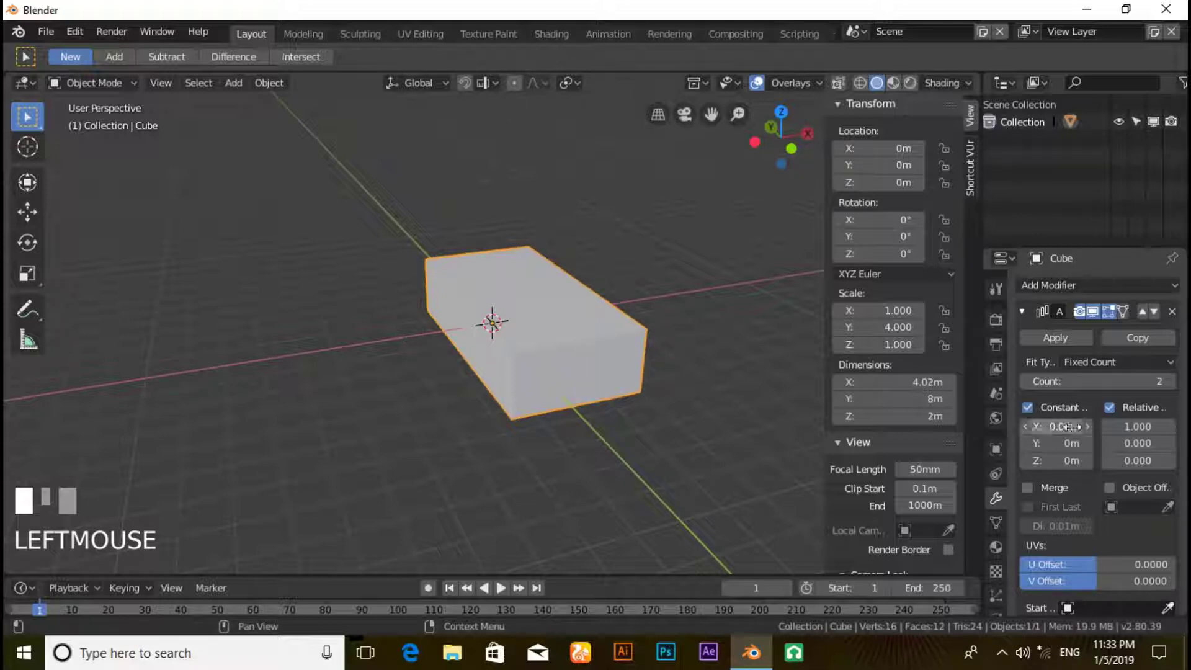
click(1138, 383)
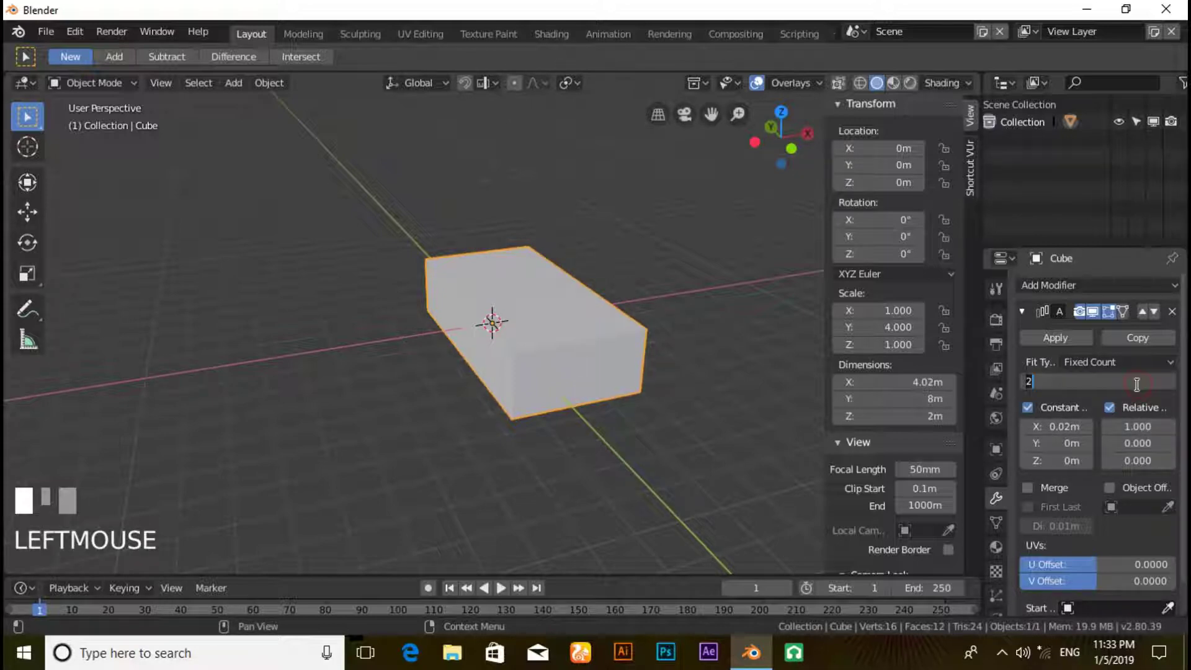
key(Return)
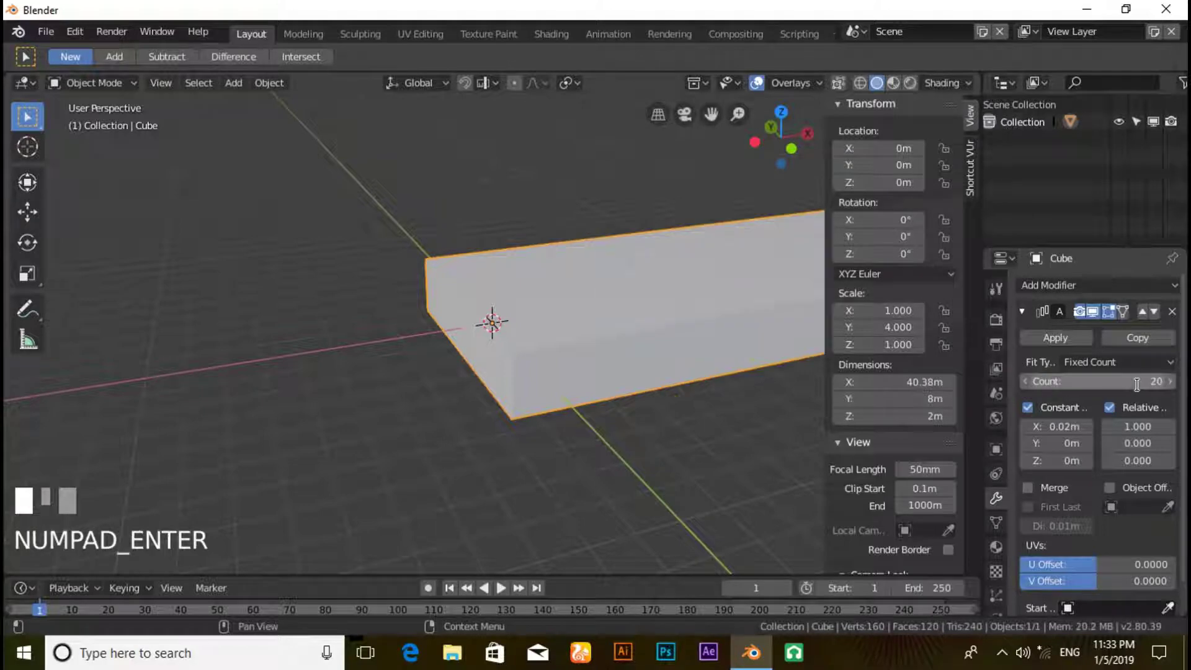
Set the array's constant Z offset to 2.03 m with Y at 0 m so the copies rise like stairs
drag(1064, 443, 1090, 440)
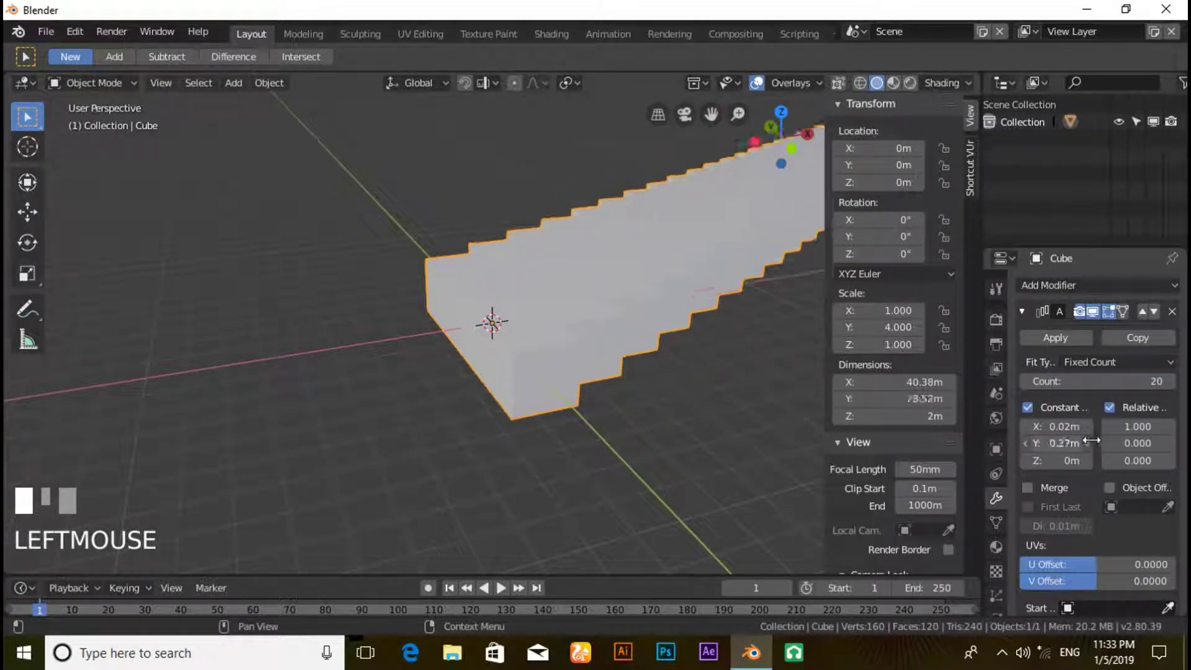
key(KP_Enter)
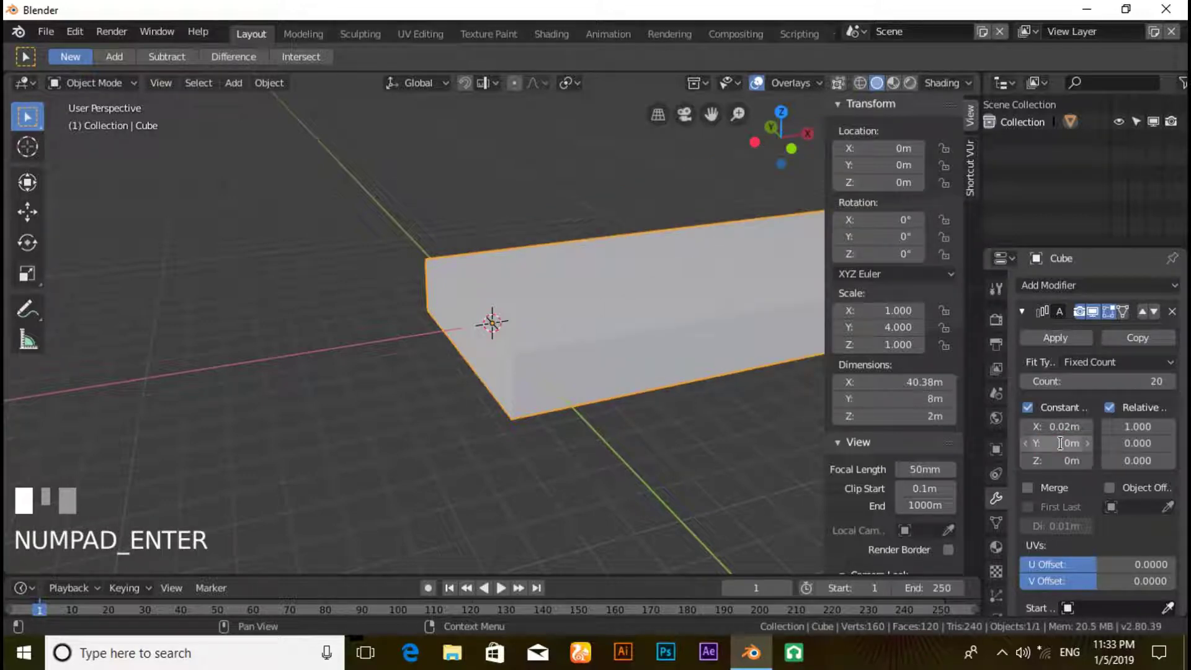
drag(1057, 460, 46, 441)
In the front orthographic view, move the stair array up along Z to about 1.3 m
middle_drag(620, 442, 501, 426)
scroll(542, 438, down, 2)
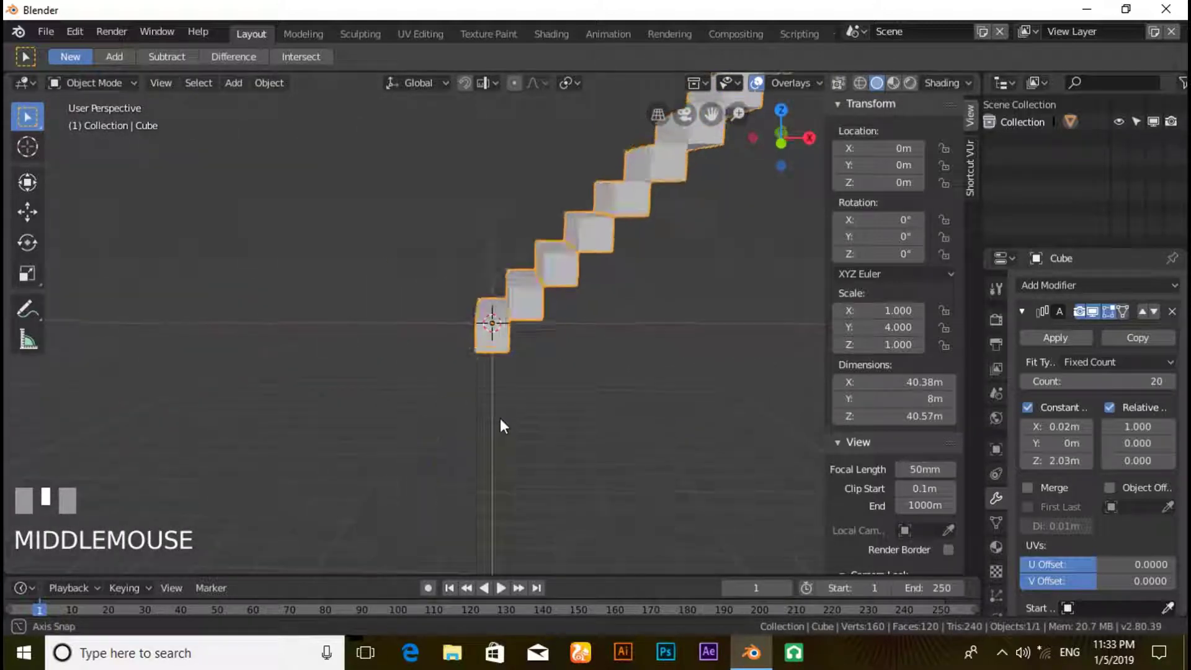
key(KP_1)
scroll(484, 397, up, 2)
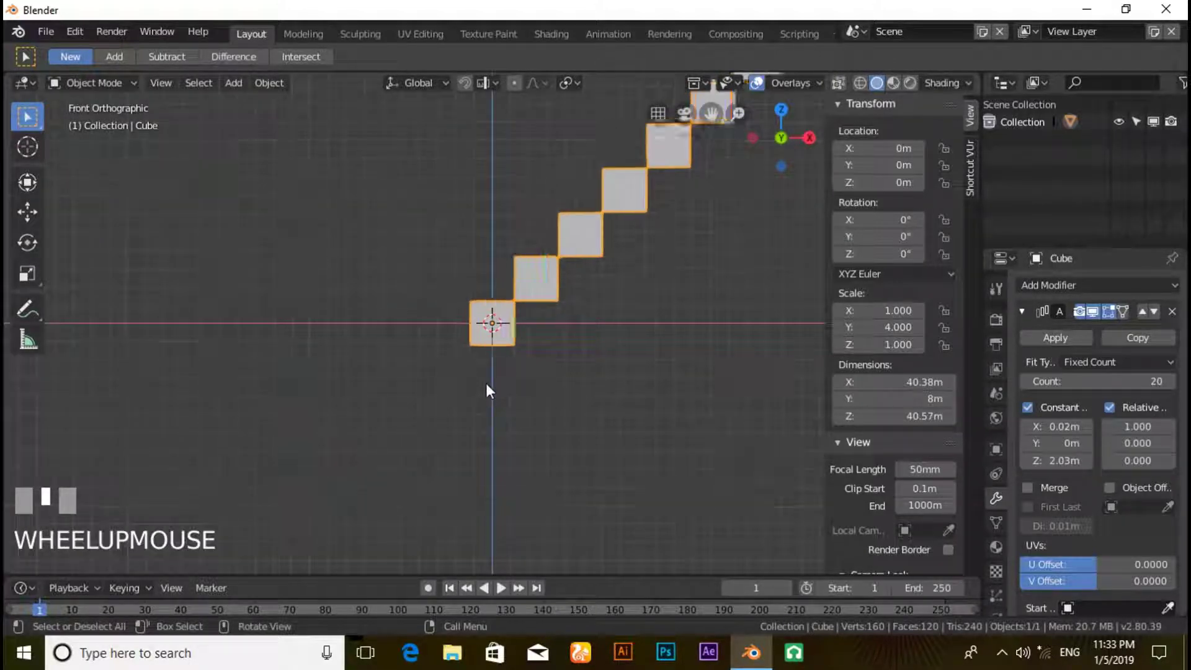
scroll(487, 384, up, 1)
click(505, 317)
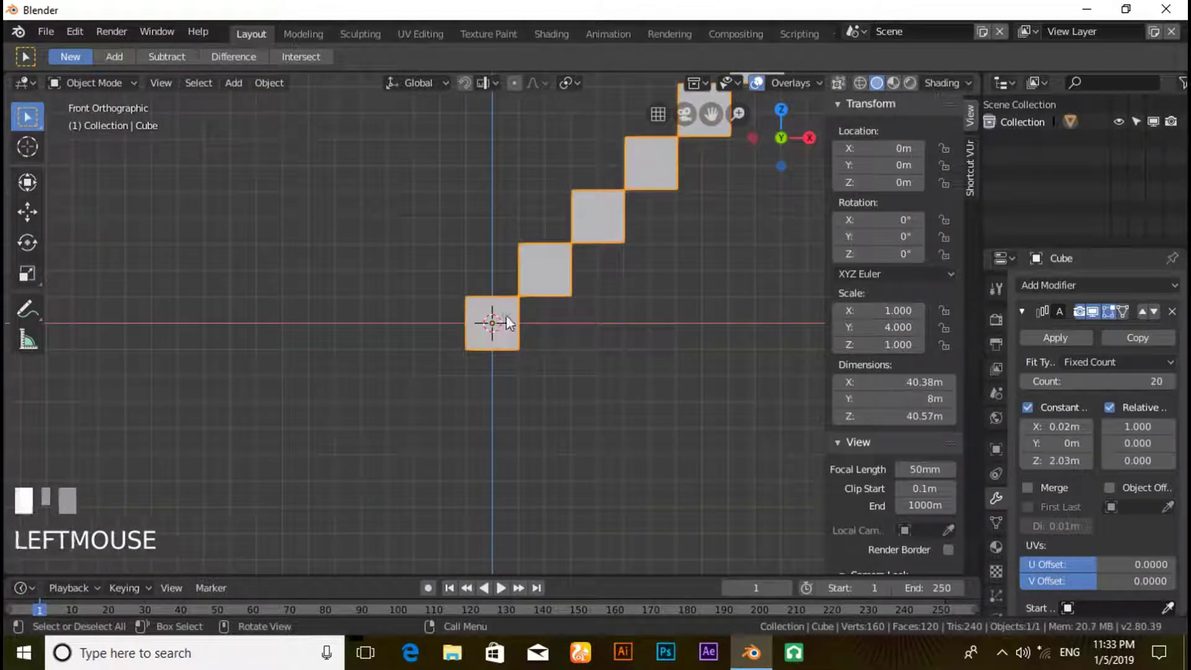
click(29, 217)
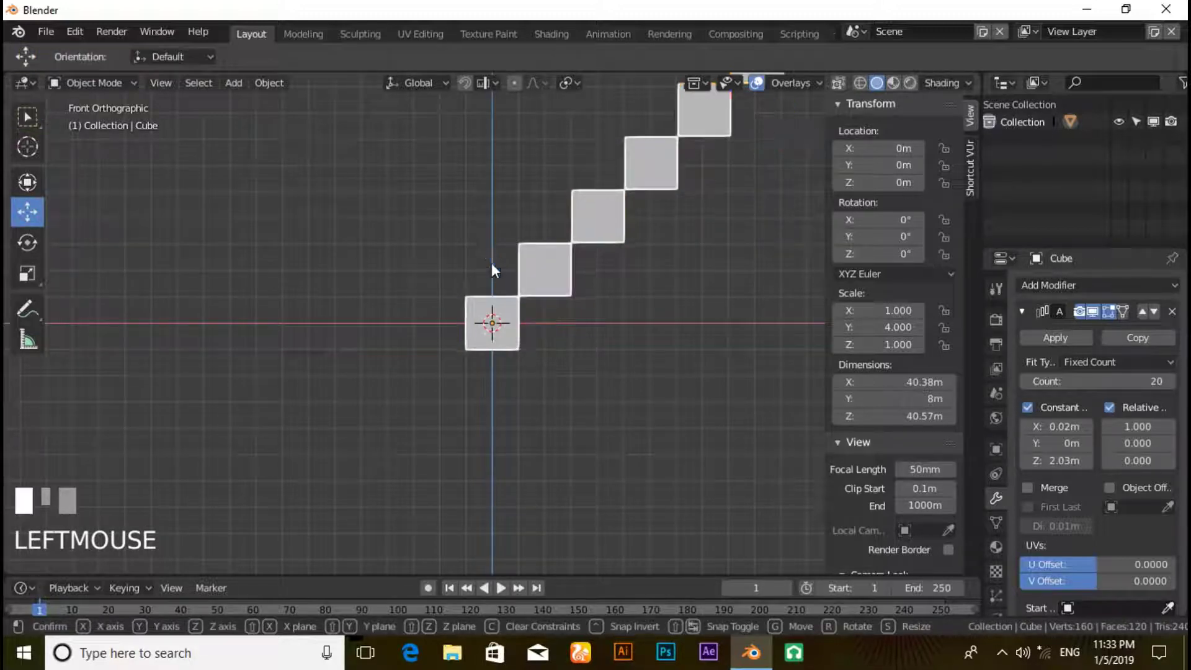
drag(491, 263, 491, 229)
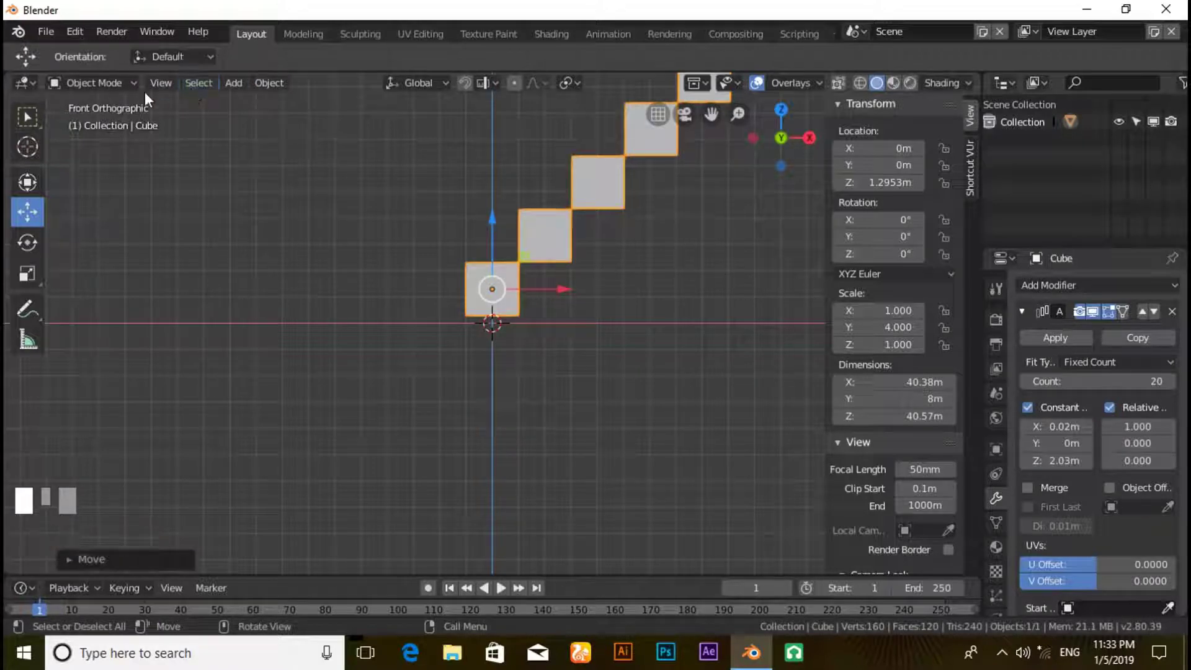
Add a second cube mesh at the 3D cursor beneath the first stair
click(163, 83)
mouse_move(268, 93)
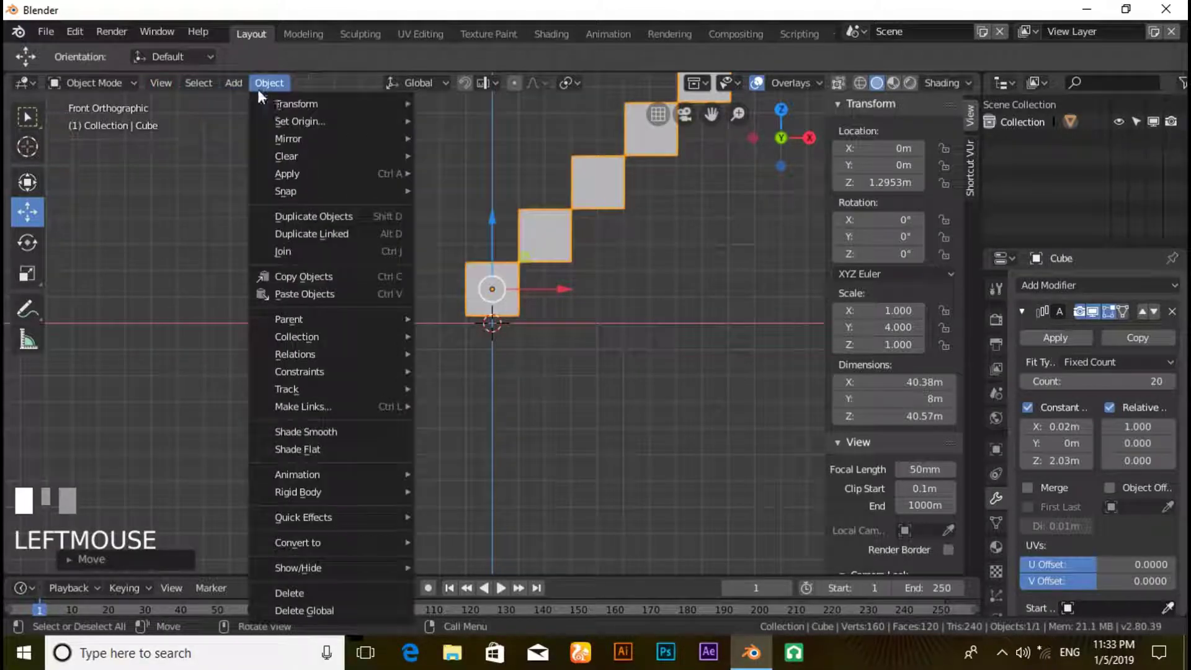
mouse_move(224, 82)
mouse_move(355, 112)
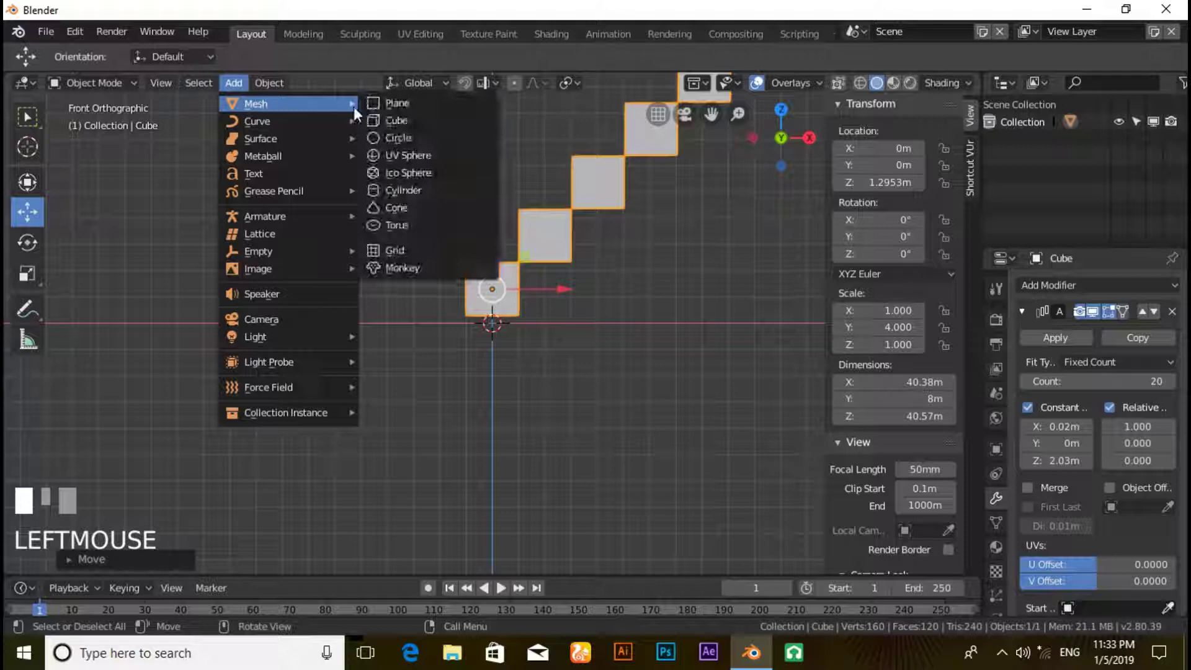
click(408, 119)
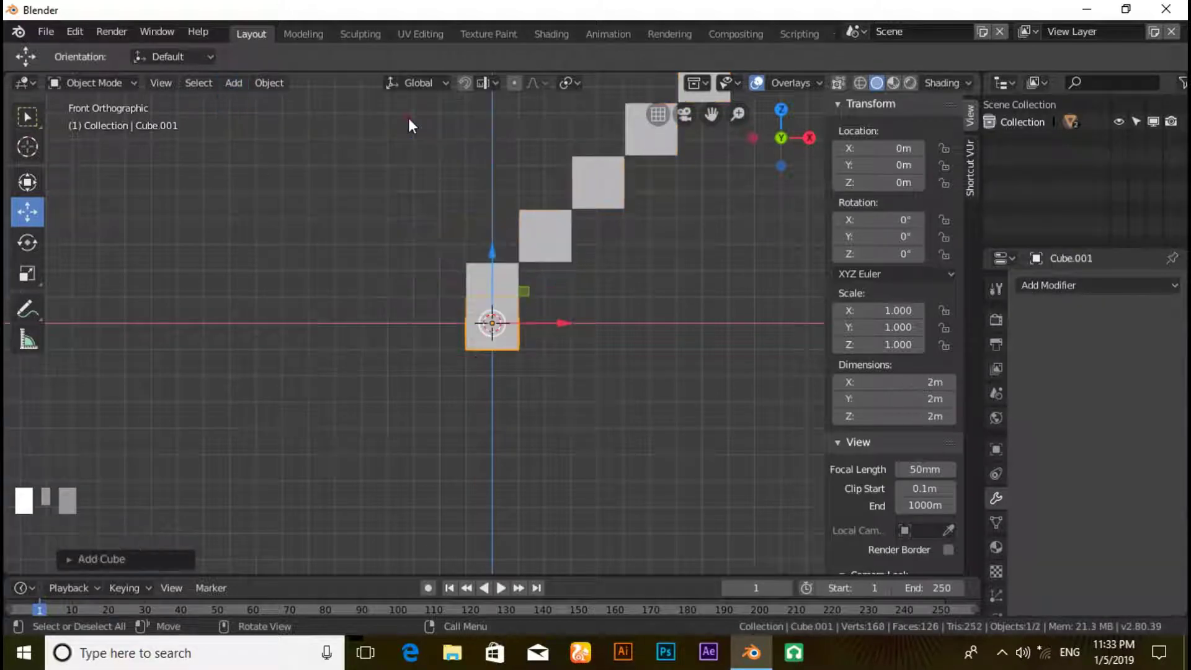
Scale the new cube to 25 in X and 4 in Y, and move it along X to about 24.08 m
click(897, 327)
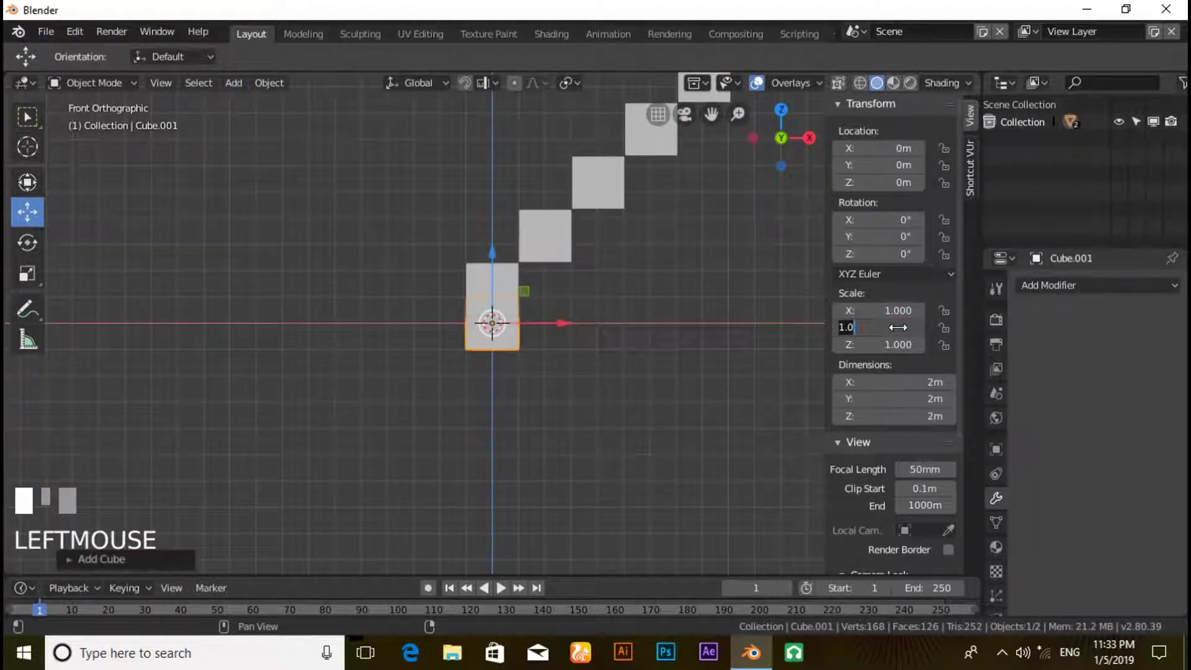
key(KP_Enter)
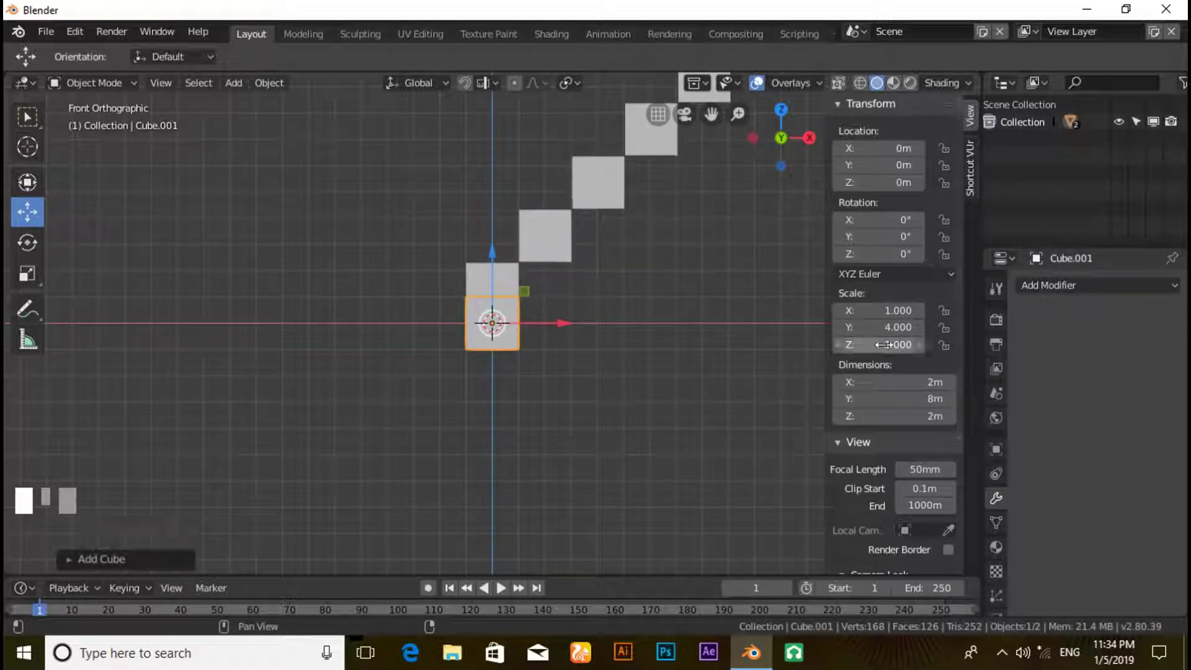
click(877, 314)
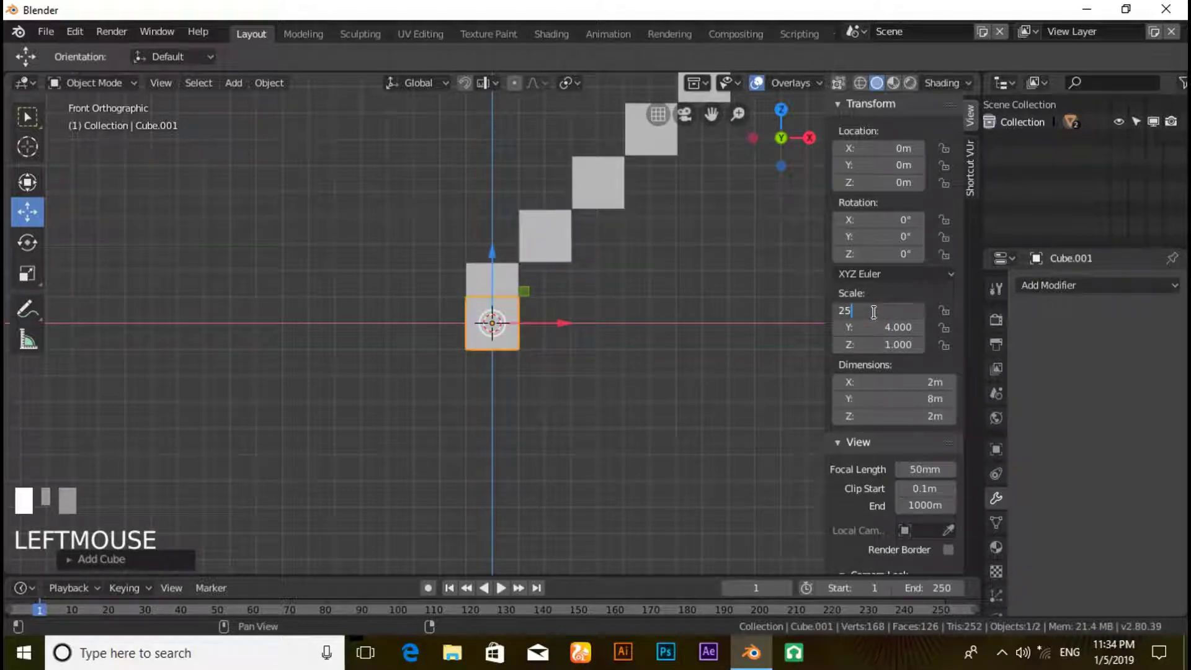
key(KP_Enter)
drag(534, 323, 189, 335)
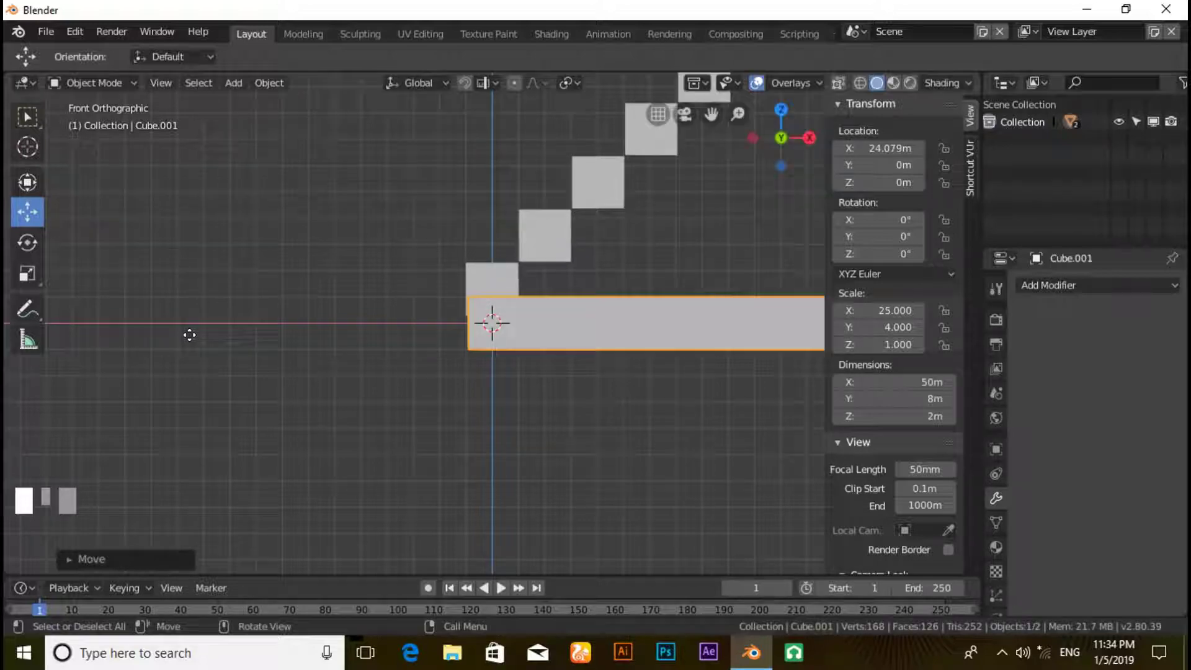
Apply the location, rotation and scale of the long base block
click(257, 85)
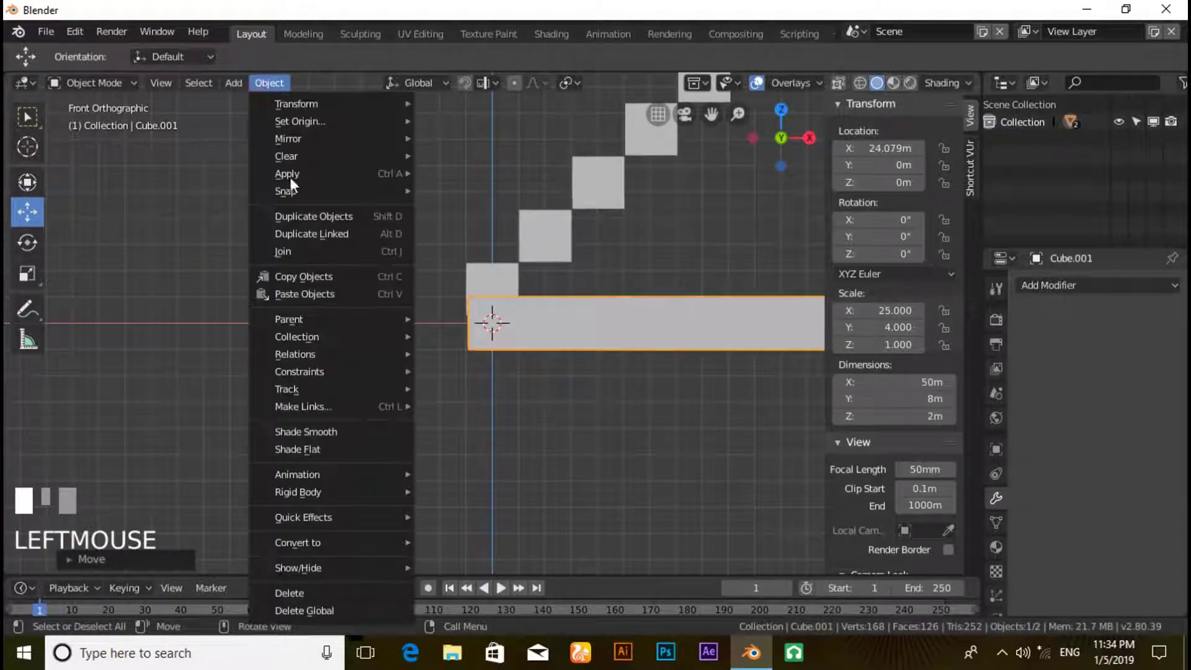
mouse_move(330, 320)
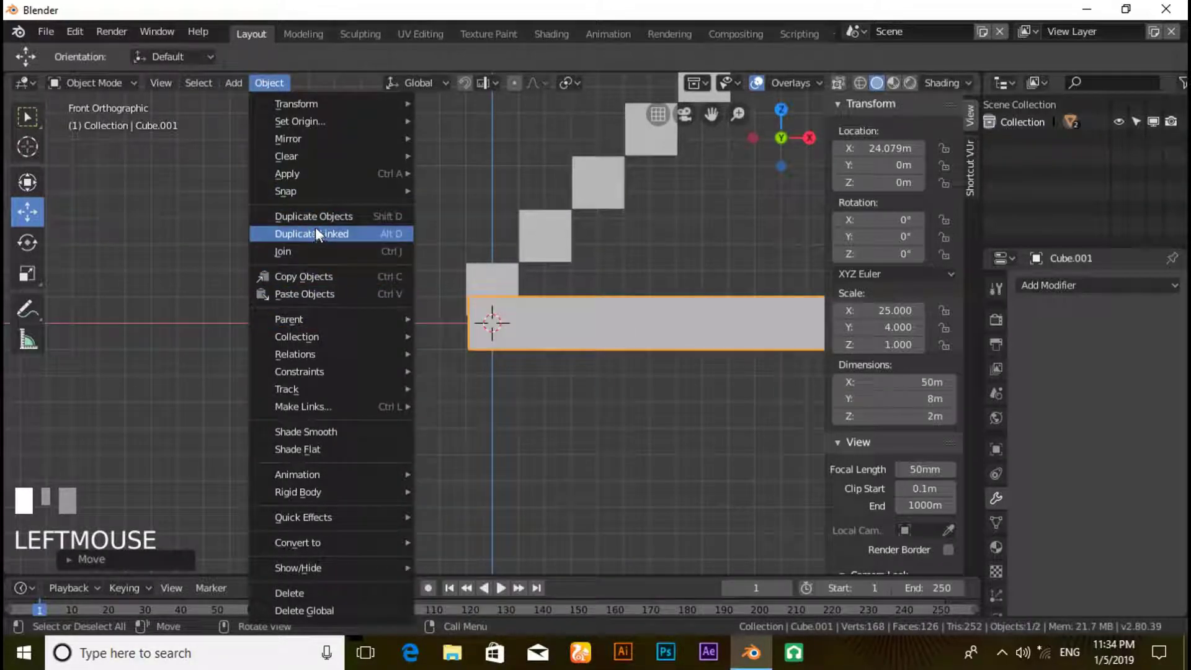
mouse_move(313, 174)
click(439, 176)
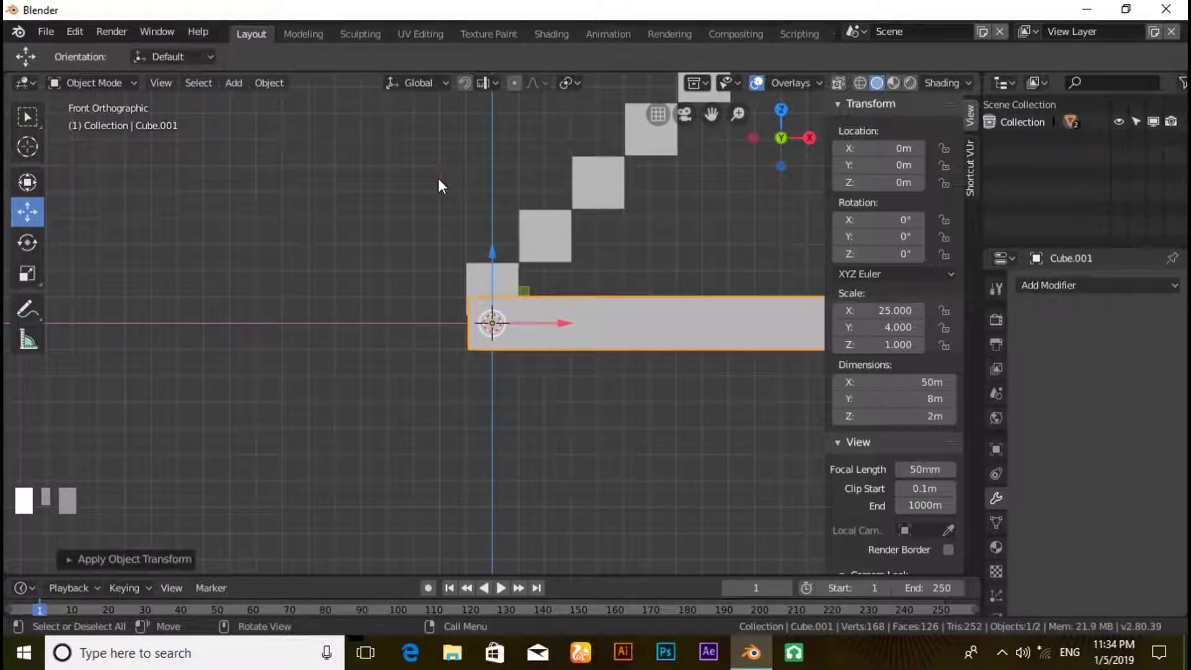
click(281, 87)
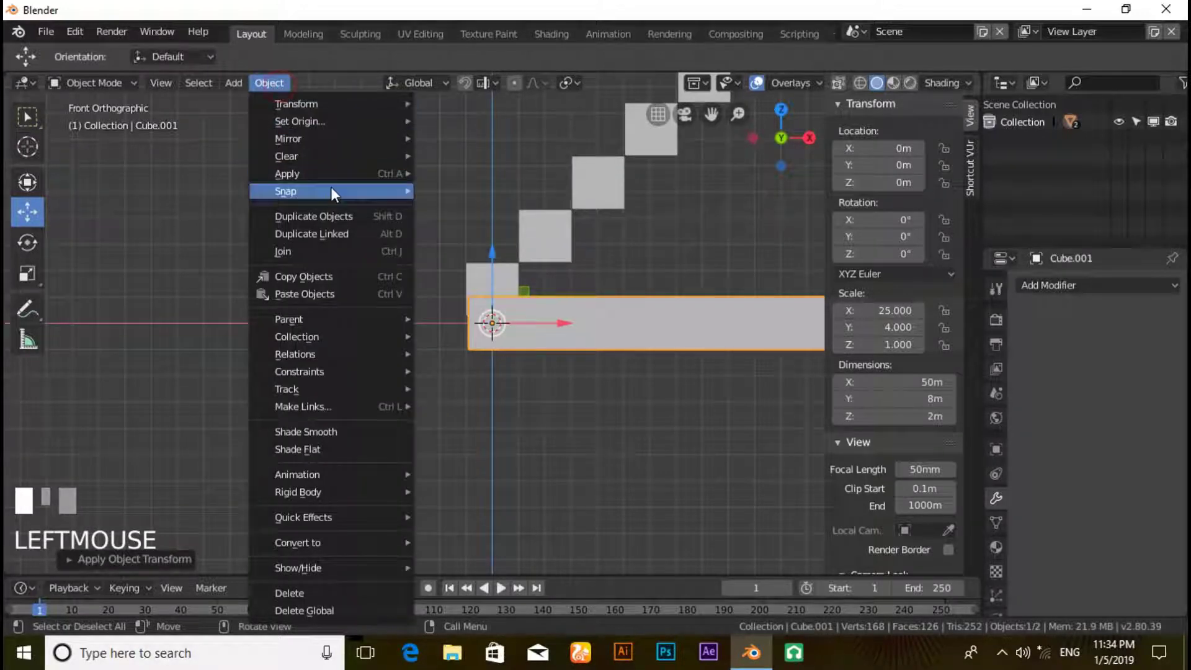
mouse_move(337, 175)
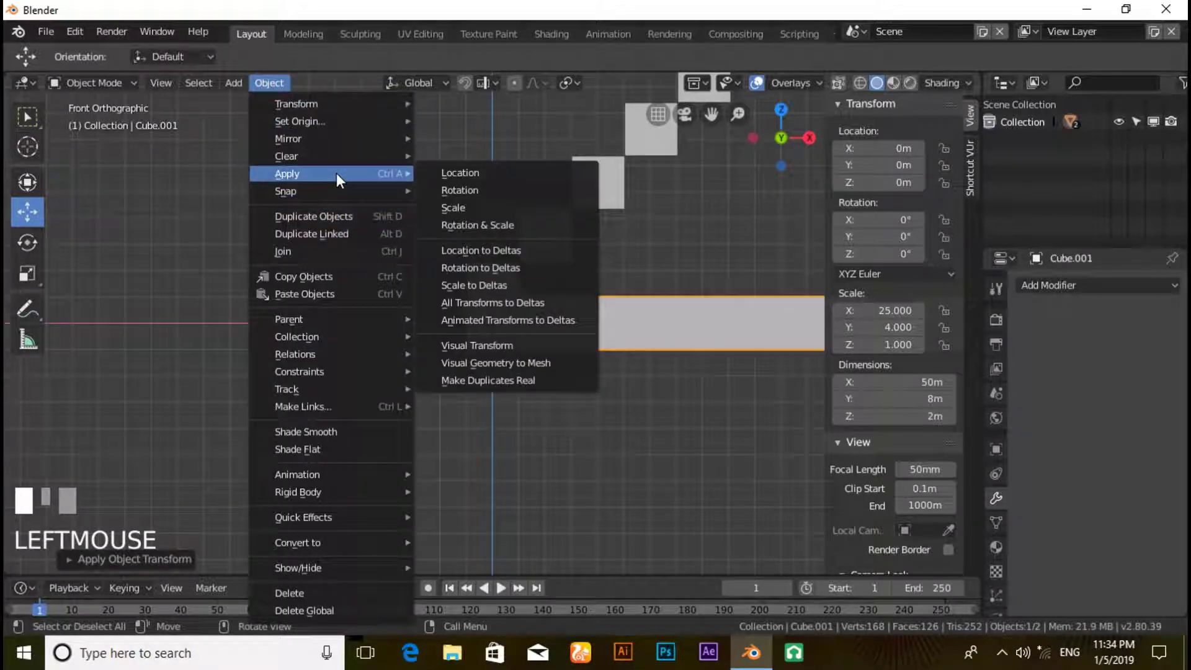
click(455, 190)
click(269, 83)
mouse_move(312, 173)
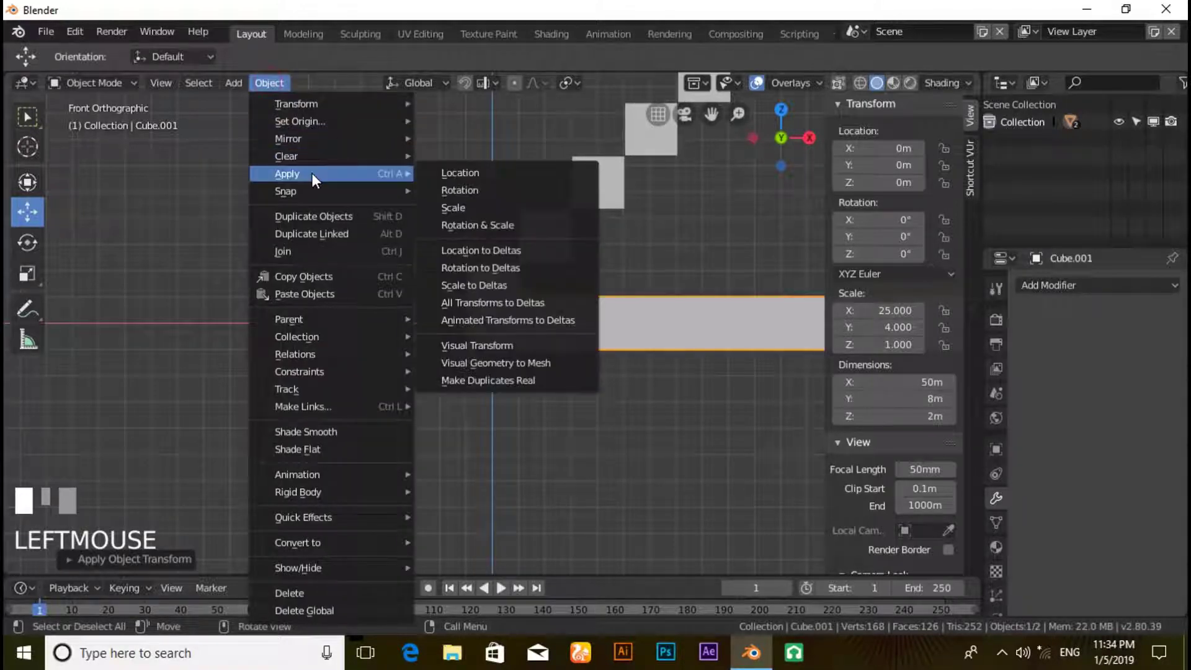
click(450, 210)
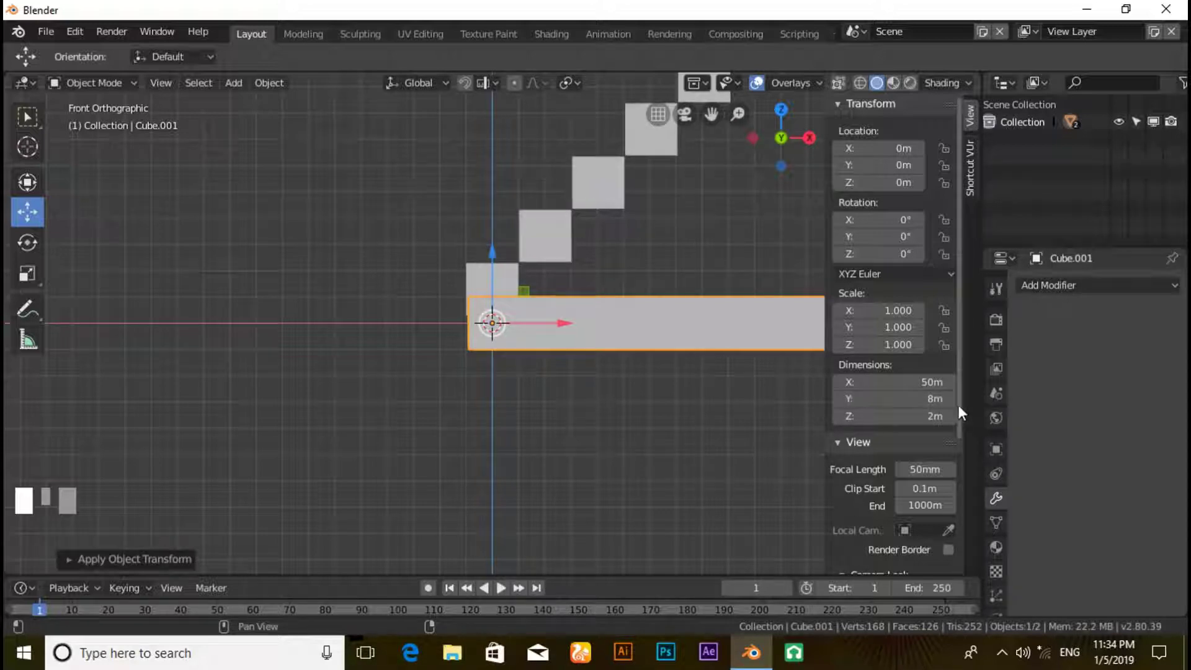
click(882, 254)
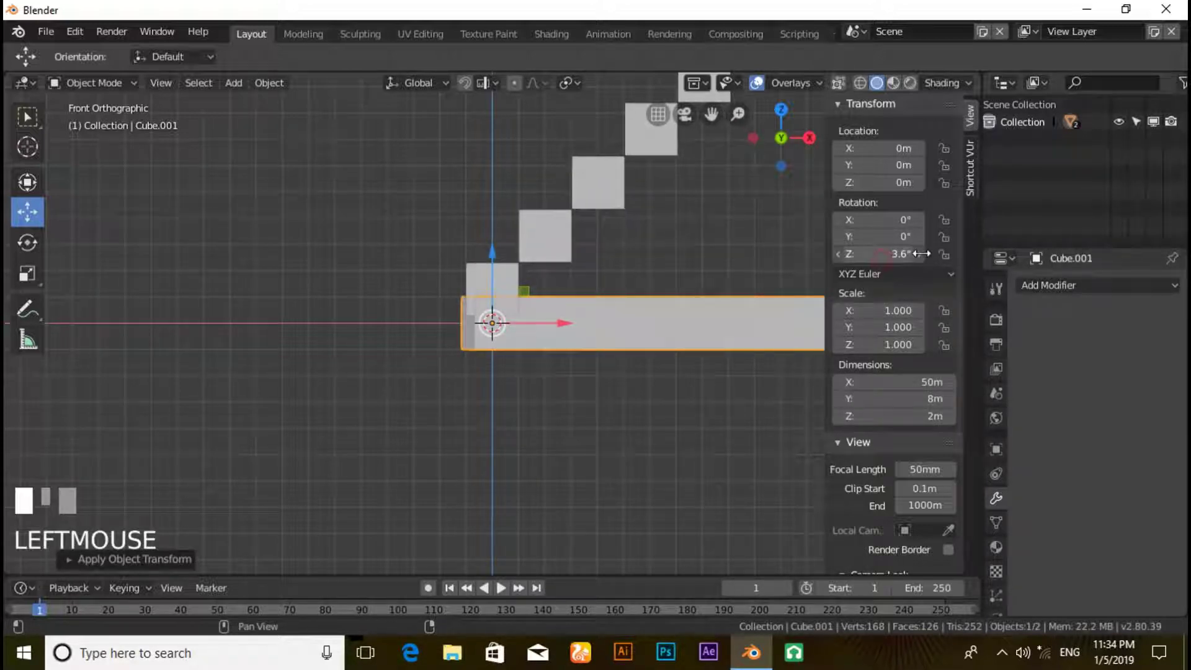
text(3.6d)
key(KP_Enter)
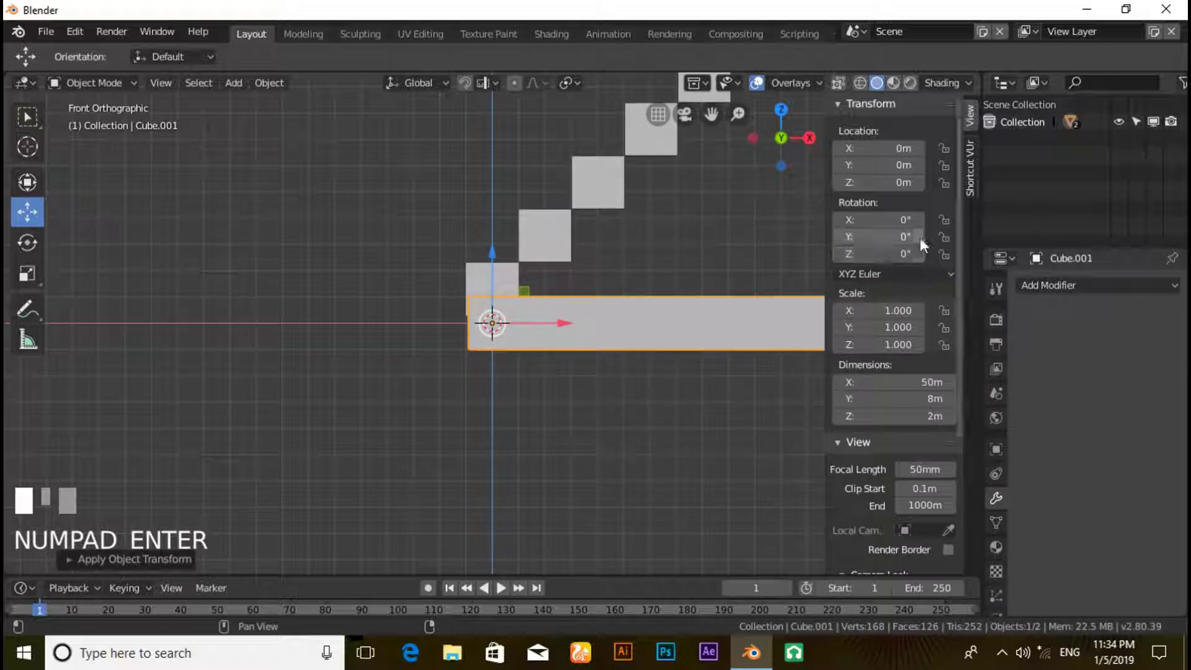
Tilt the base block to -35.6° about Y and raise it along Z to about 0.465 m
drag(920, 237, 595, 270)
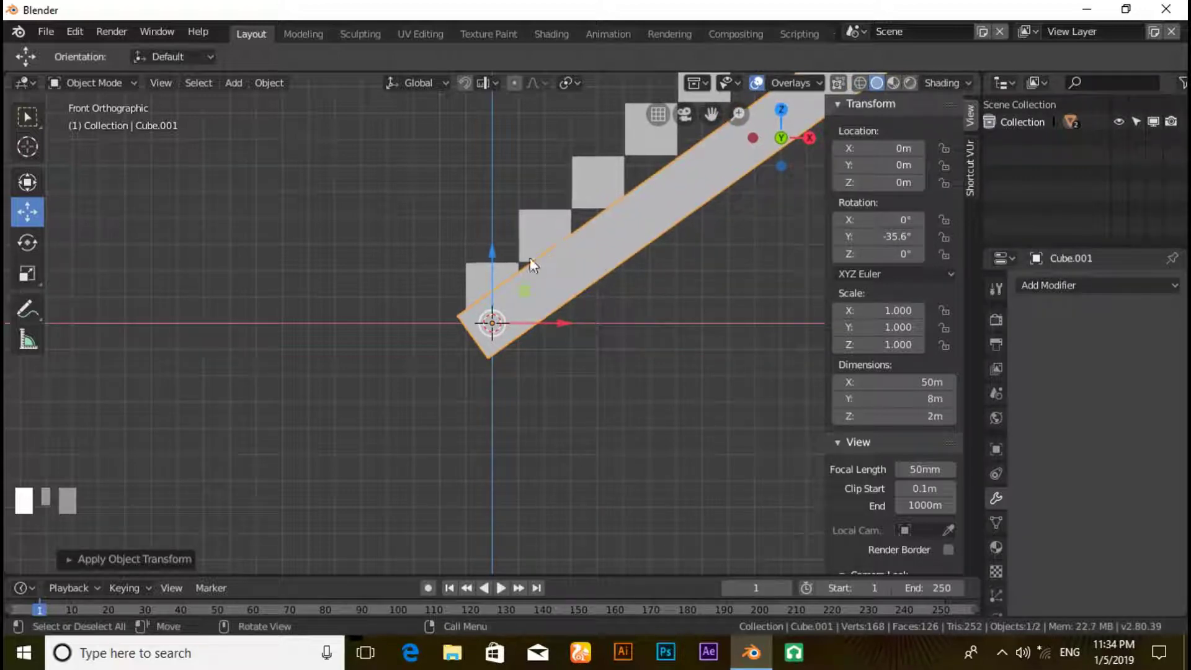
drag(496, 254, 493, 240)
scroll(679, 327, down, 6)
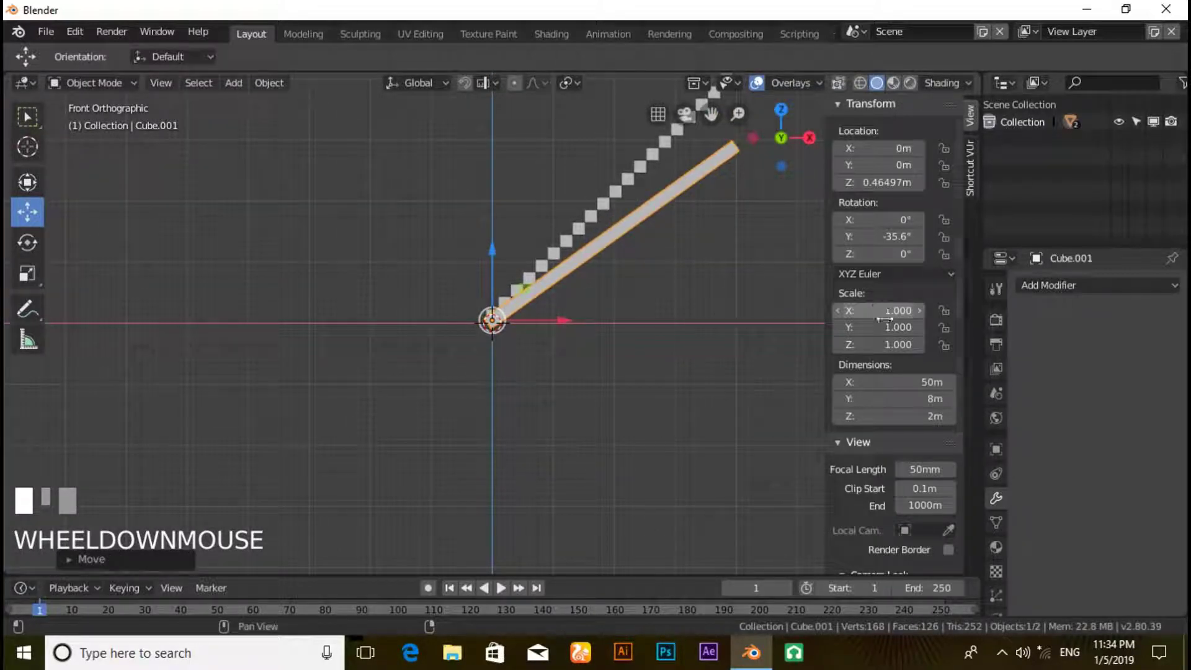
Match the base block to the stair slope and length with a Y rotation of -44.3° and an X scale of 1.160
drag(848, 230, 808, 217)
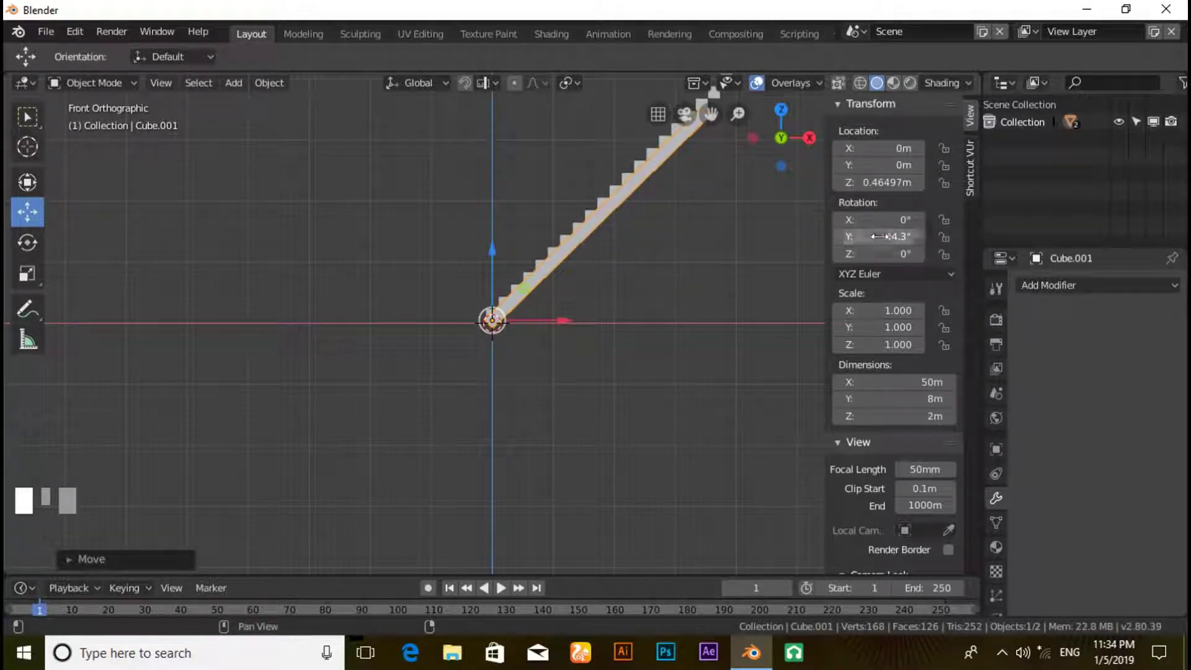
scroll(774, 260, down, 3)
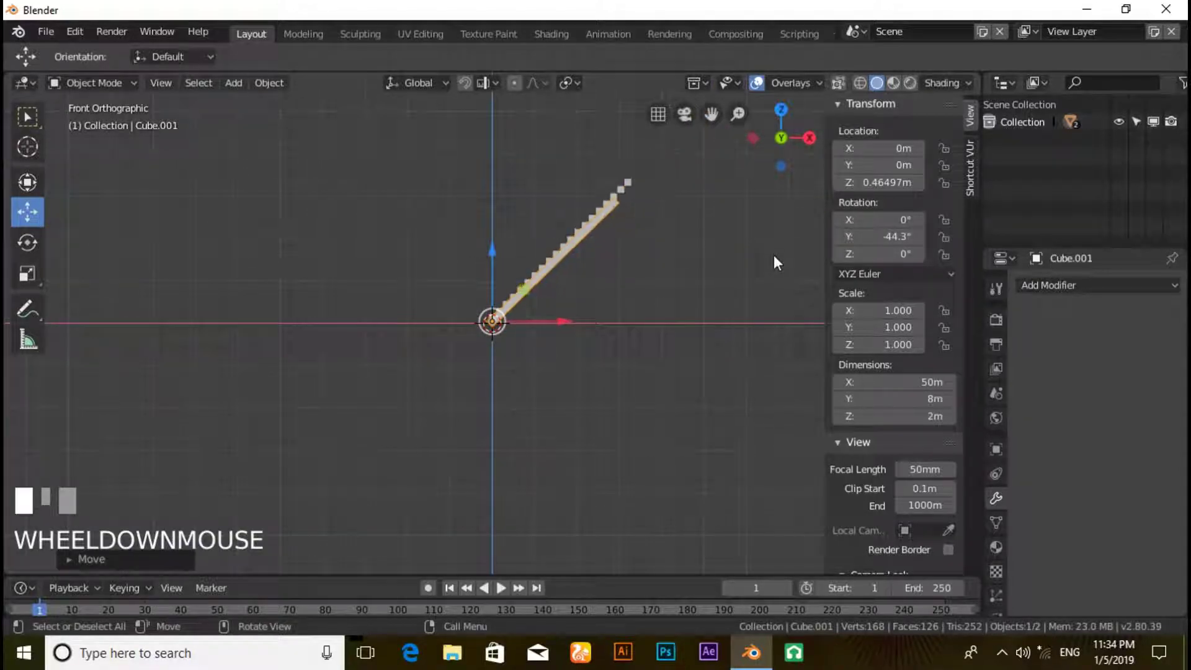
click(878, 311)
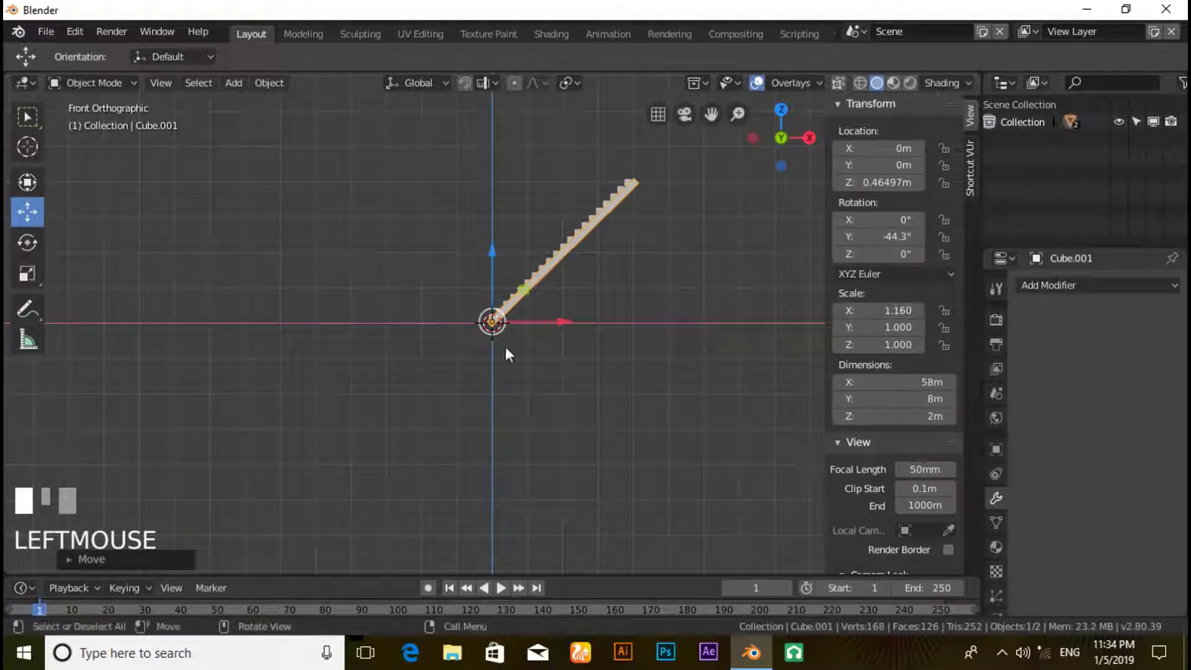
Adjust the slanted base block's height along Z to about 0.081 m so it fits closely under the steps
scroll(505, 346, up, 3)
middle_drag(423, 331, 534, 385)
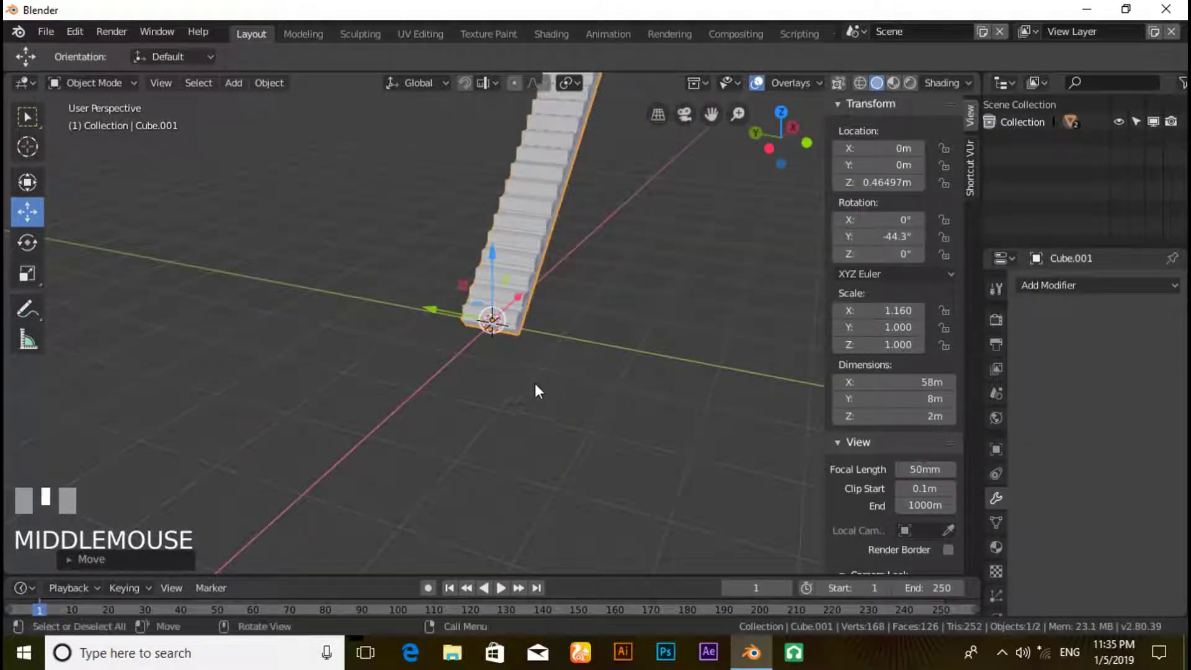
scroll(593, 374, up, 2)
middle_drag(649, 381, 506, 373)
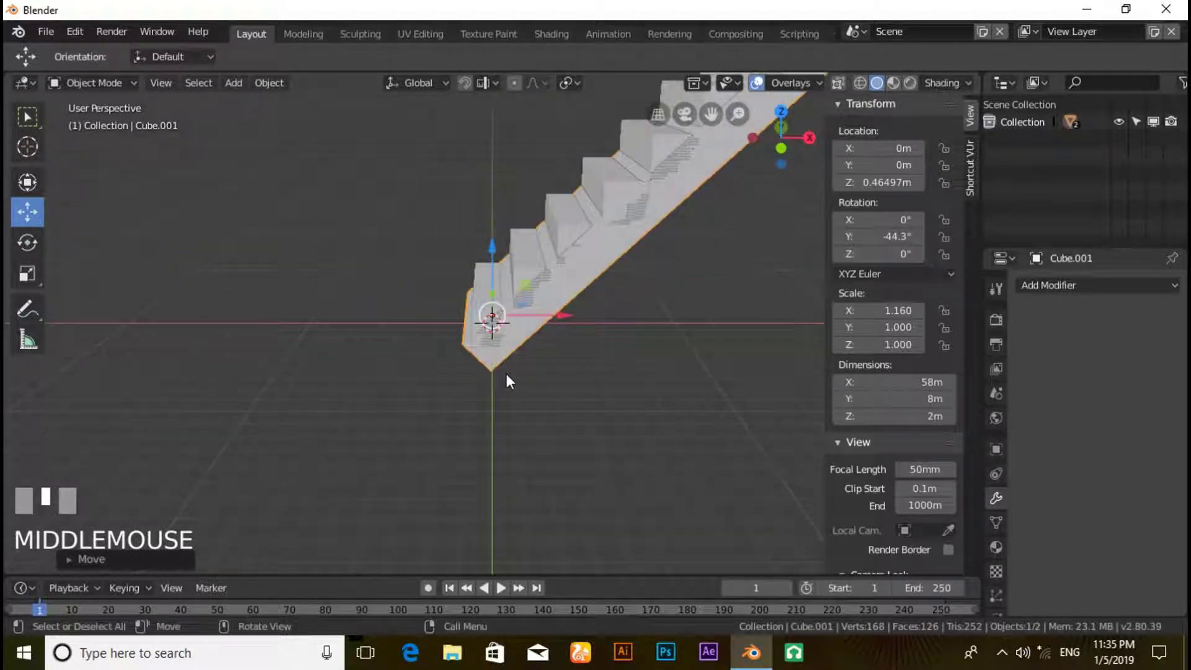
drag(494, 267, 495, 285)
middle_drag(495, 284, 592, 346)
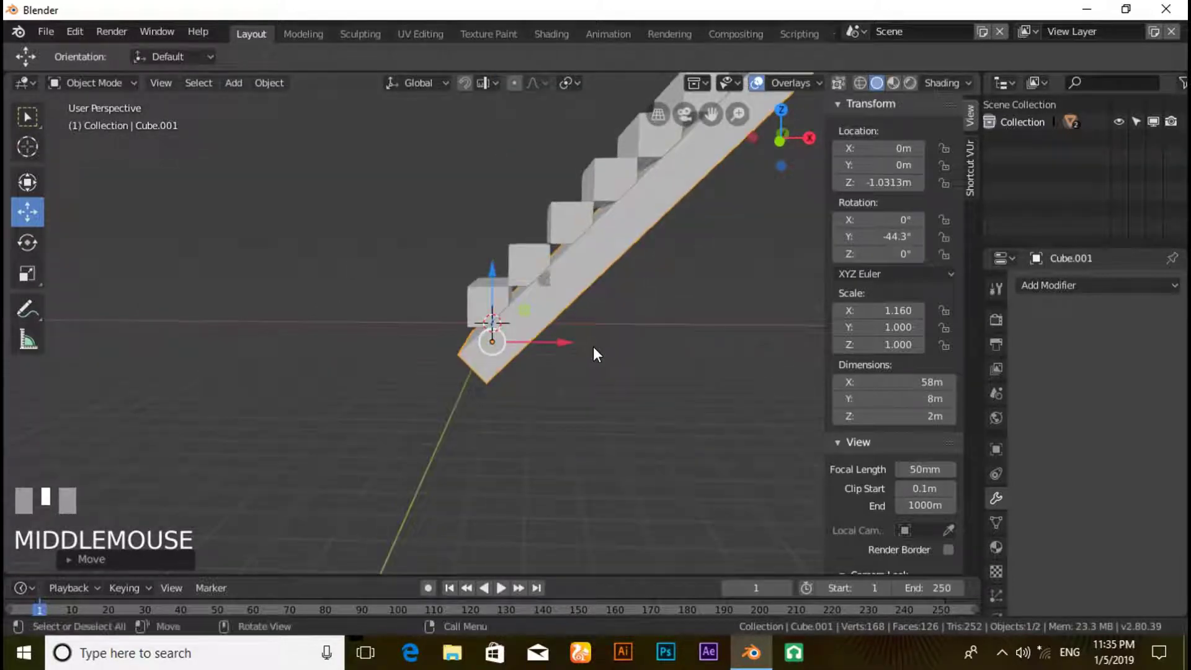
drag(491, 273, 490, 255)
Convert the arrayed stair cubes to a plain mesh with Mesh from Curve/Meta/Surf/Text
click(475, 292)
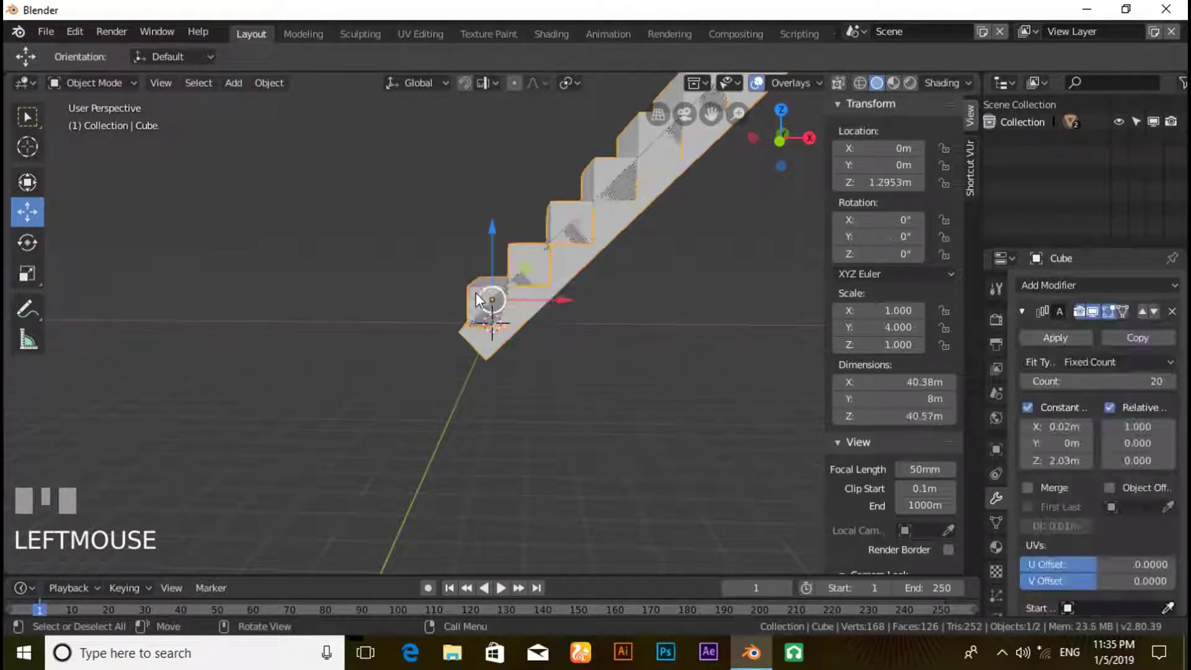
click(265, 83)
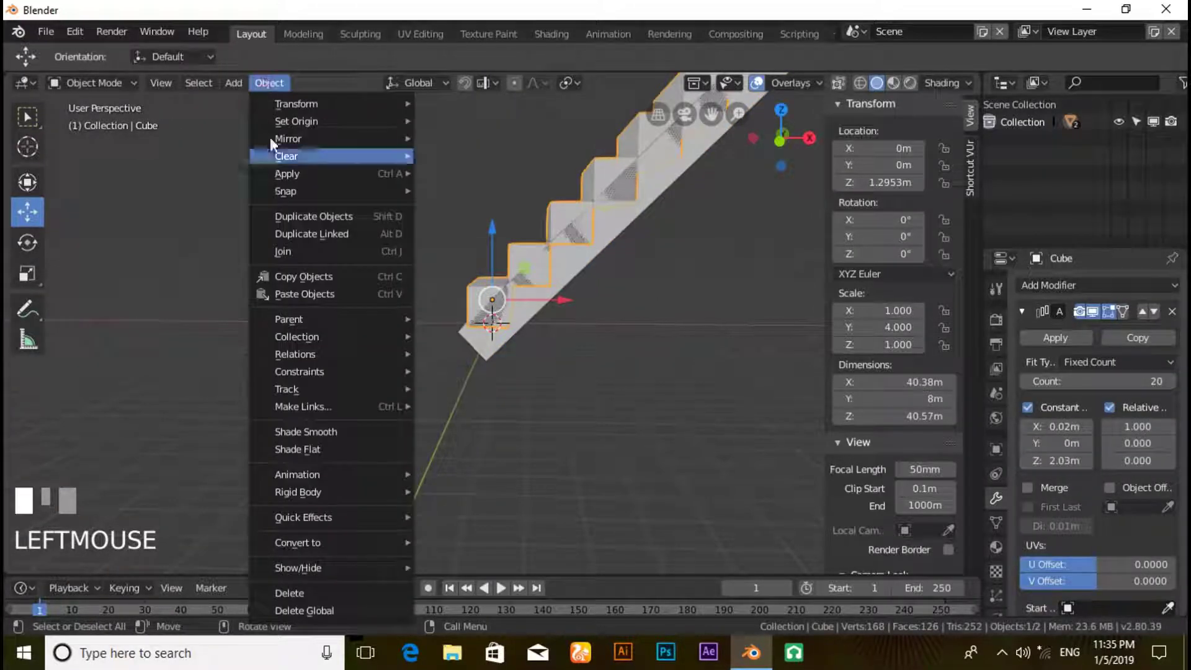
mouse_move(326, 542)
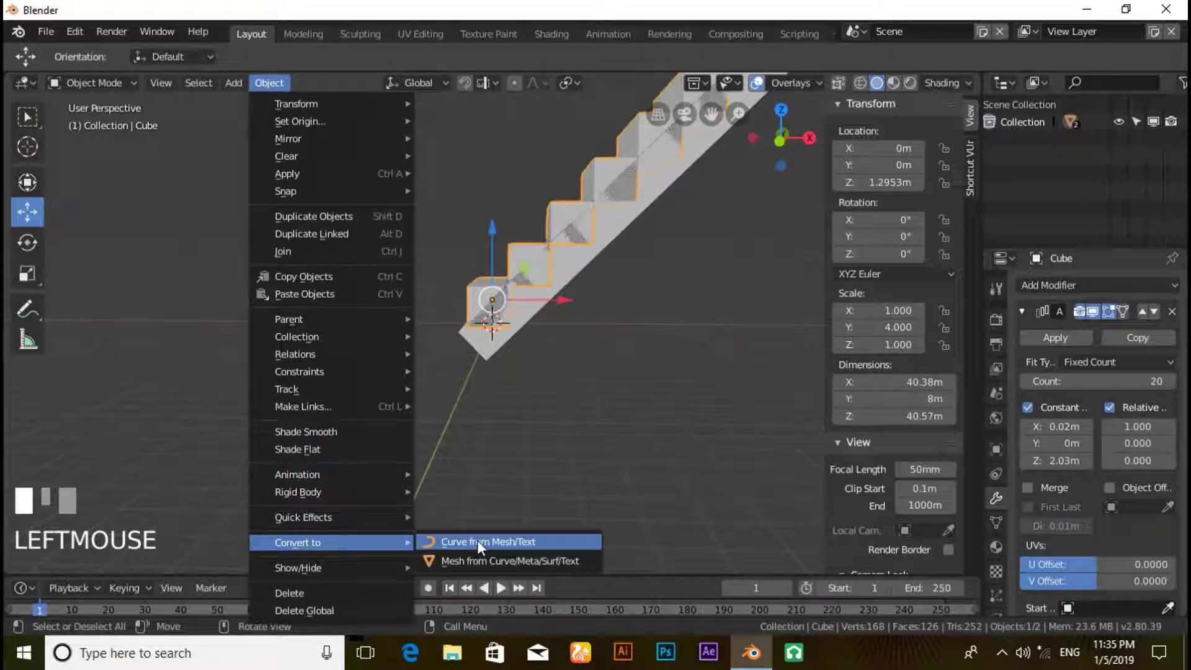
click(486, 558)
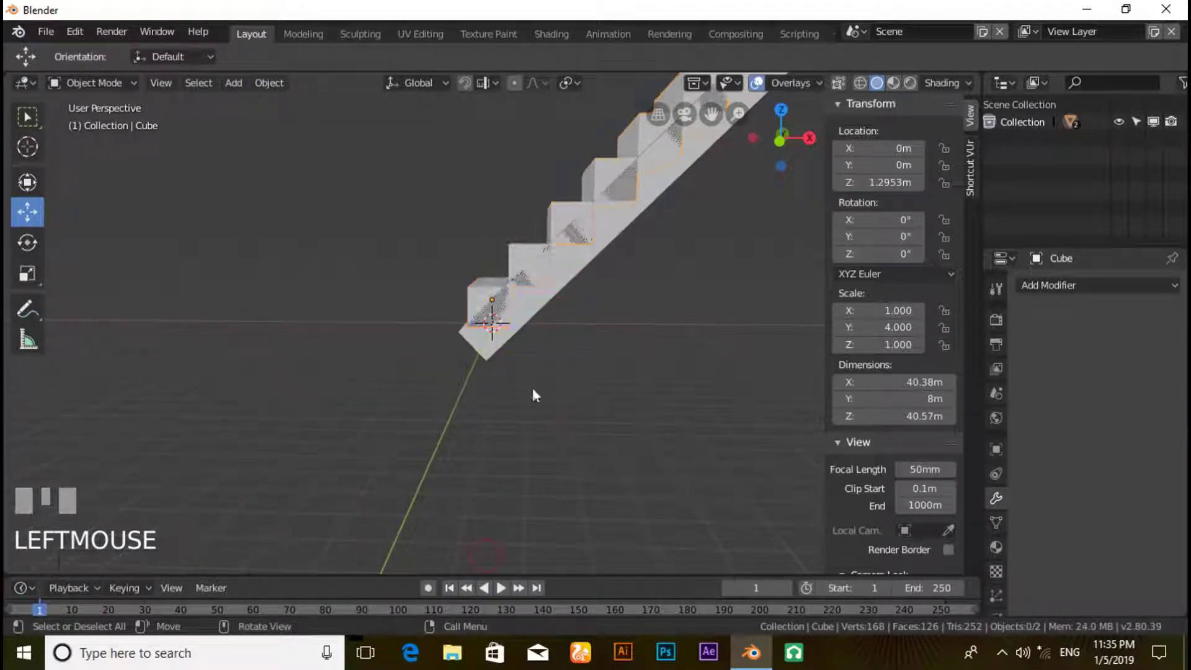
Join the stair mesh into the slanted base block as a single object, with the base block active
click(491, 346)
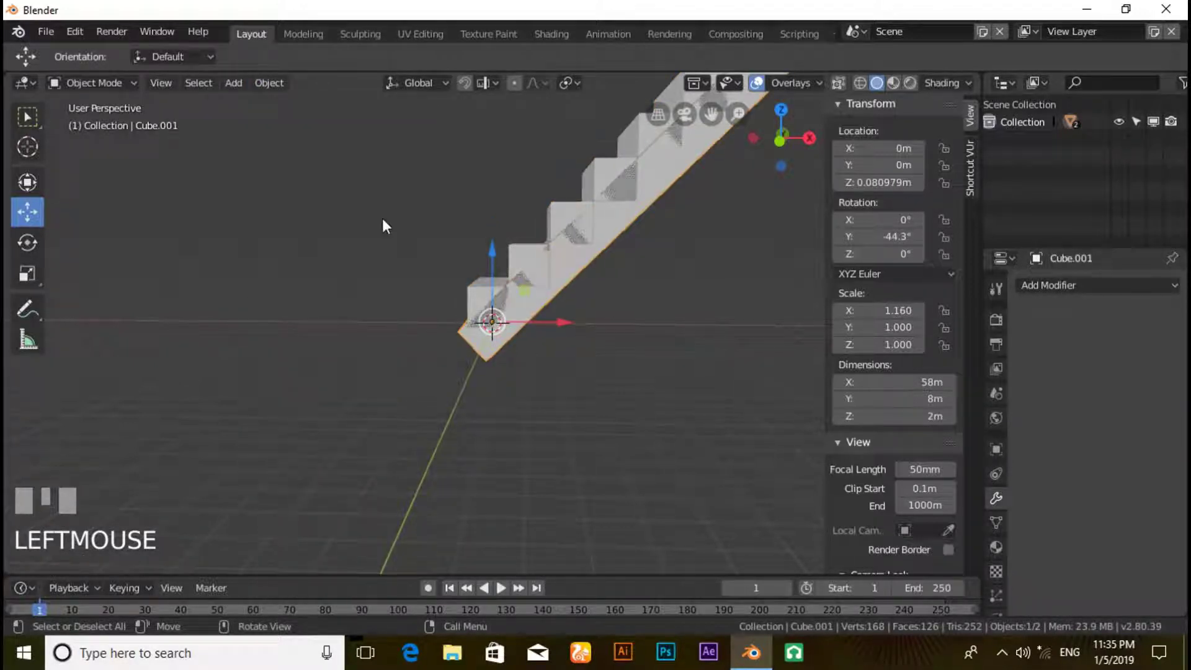
key(ctrl+j)
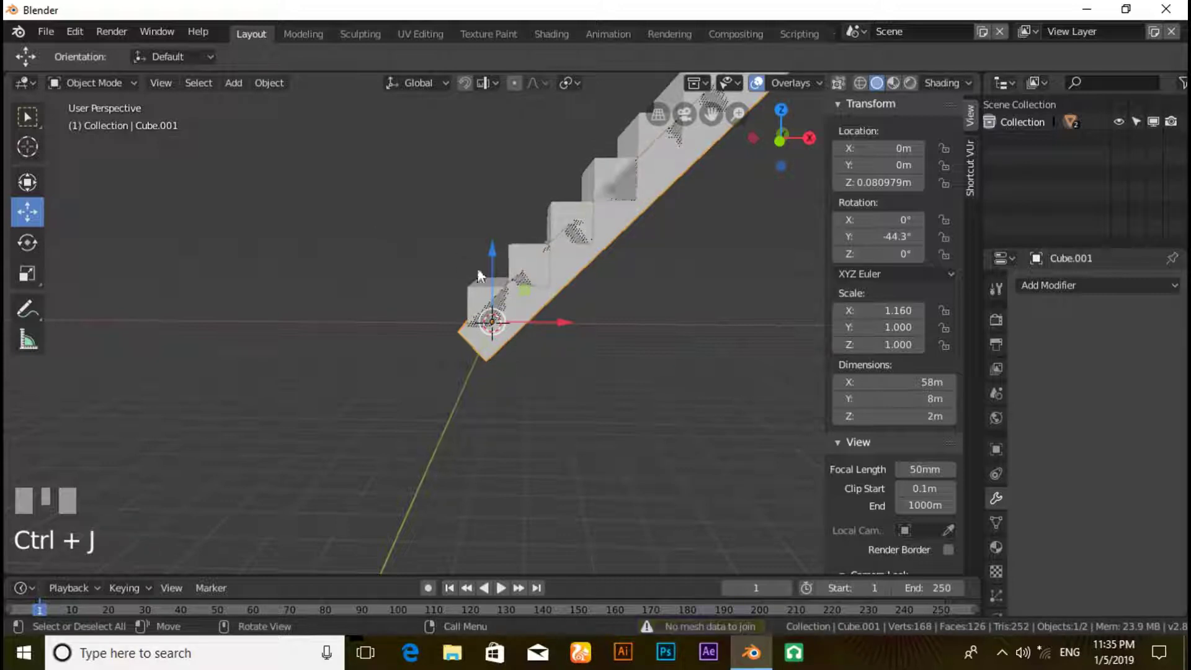
click(533, 245)
shift+click(566, 254)
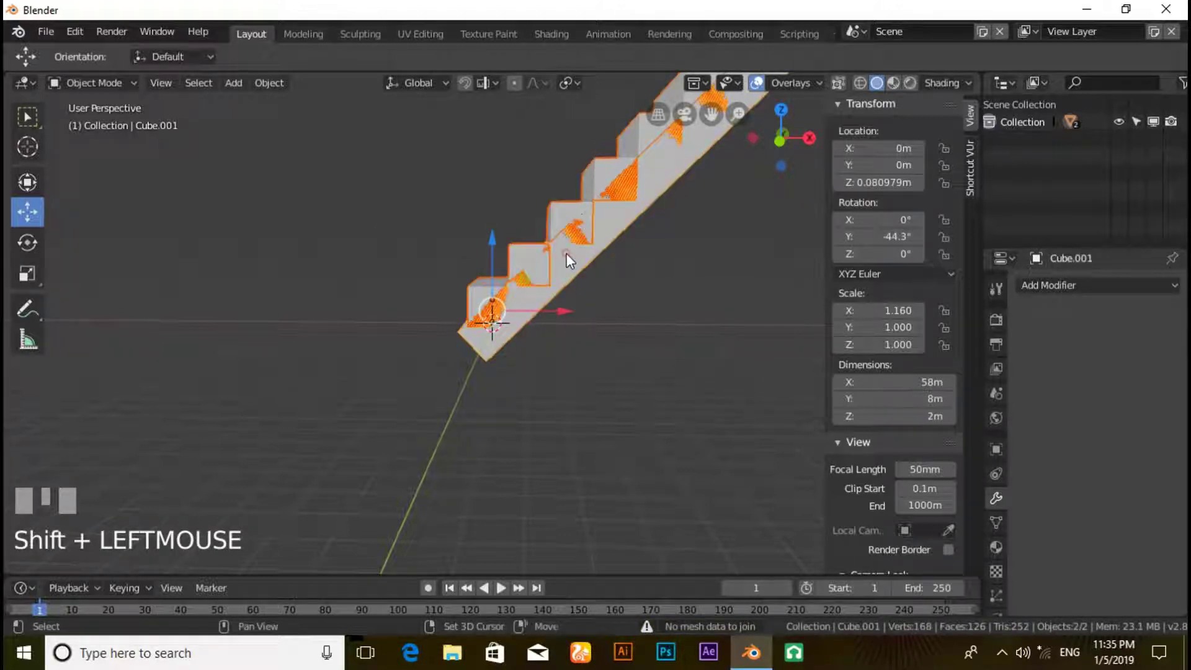
key(ctrl+j)
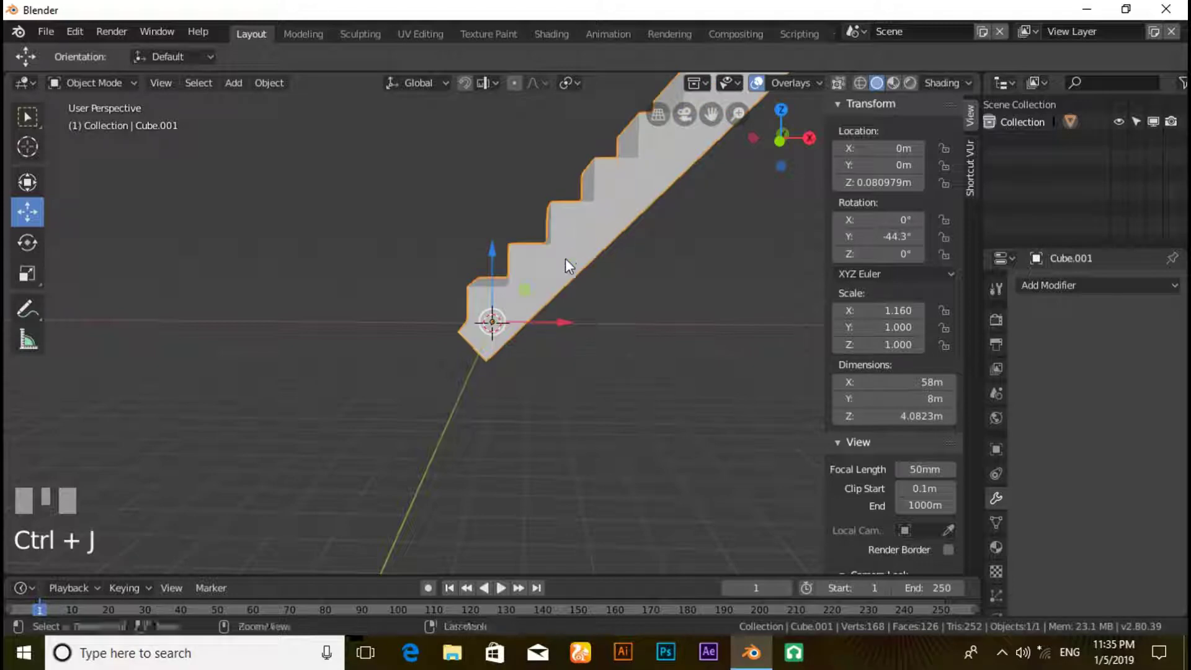
middle_drag(564, 258, 452, 374)
scroll(511, 344, up, 4)
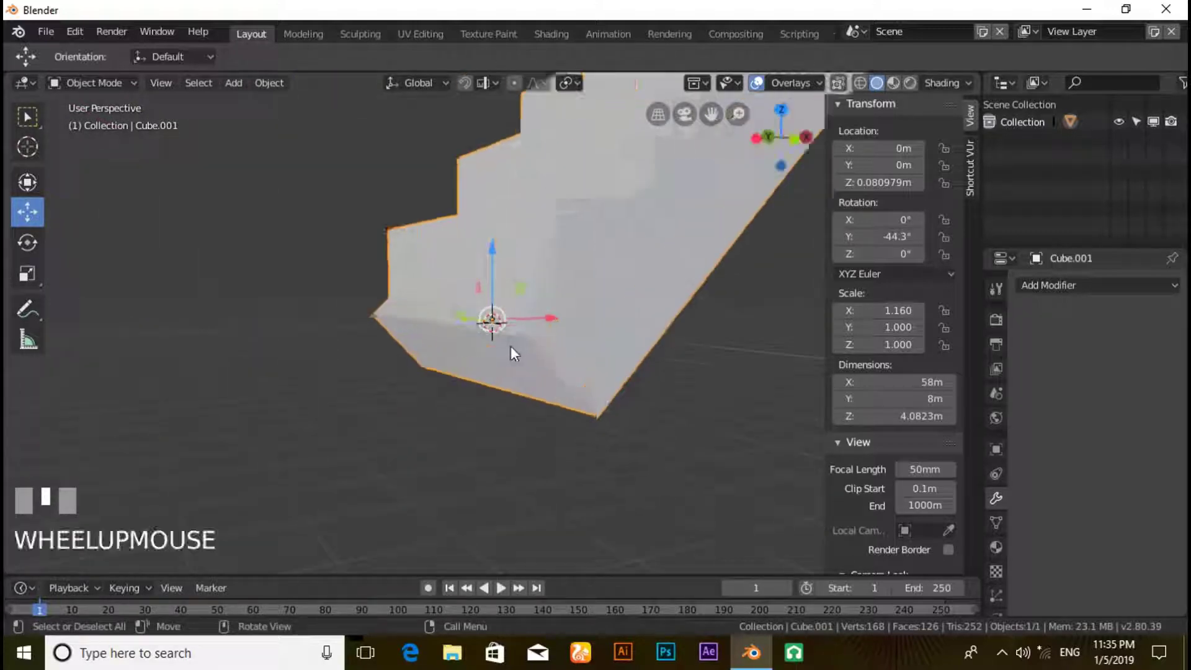
middle_drag(511, 345, 651, 396)
scroll(659, 407, down, 4)
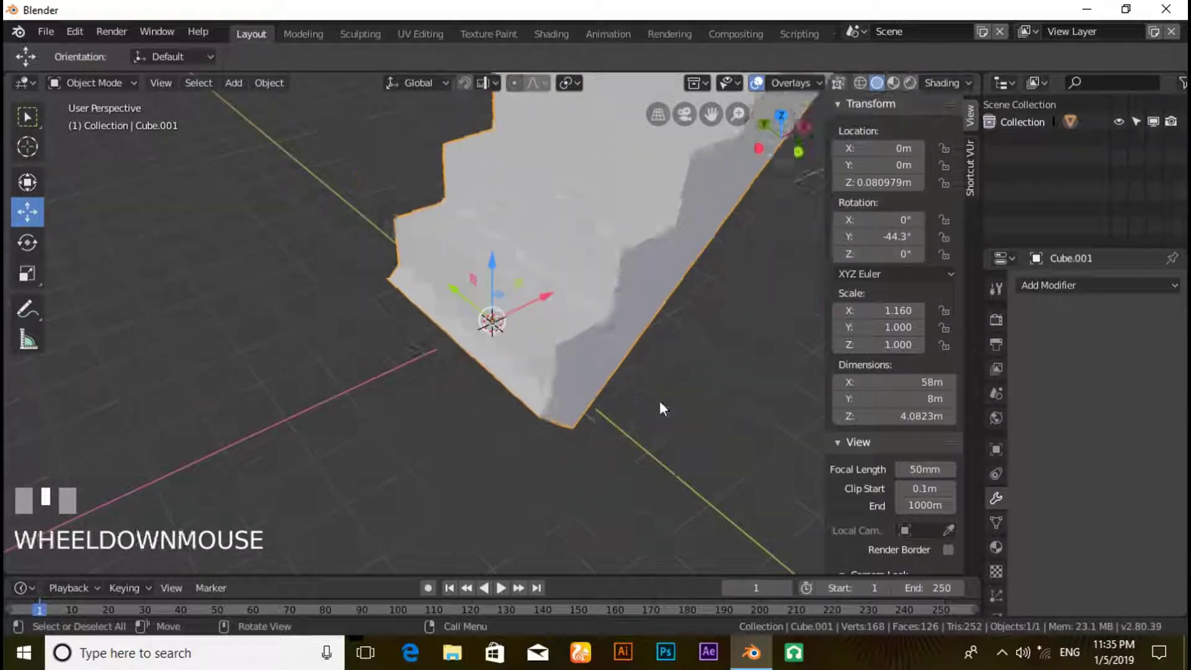